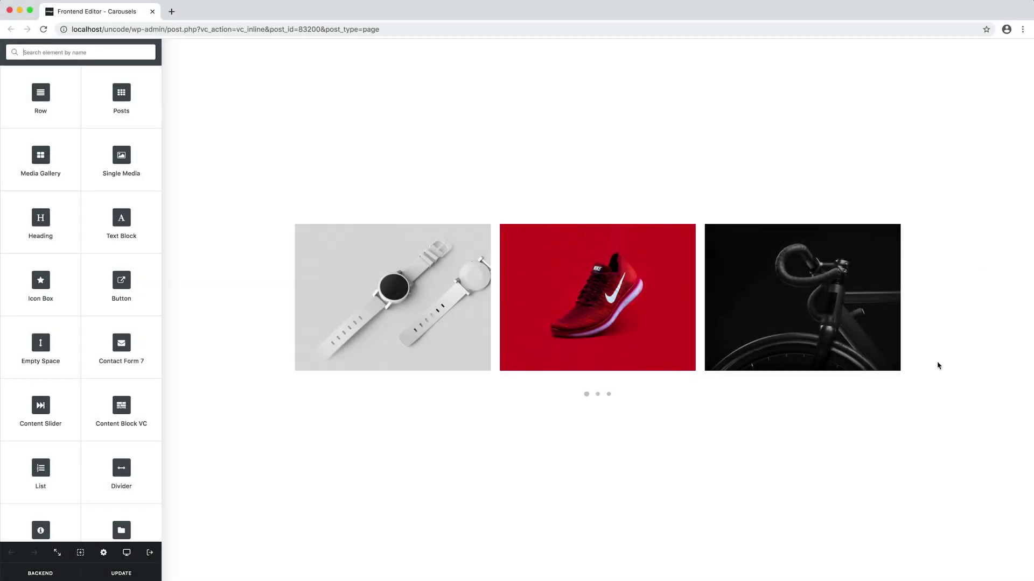
Flip through the gallery carousel slides, then open the Posts settings with Build Query expanded.
{"action": "left_click", "coordinate": [598, 394]}
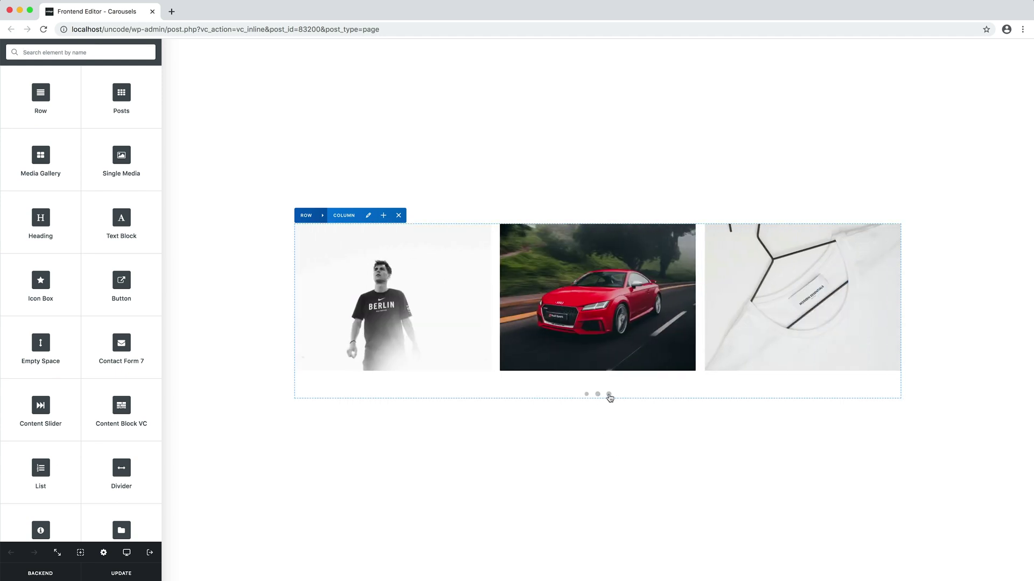
{"action": "left_click", "coordinate": [608, 395]}
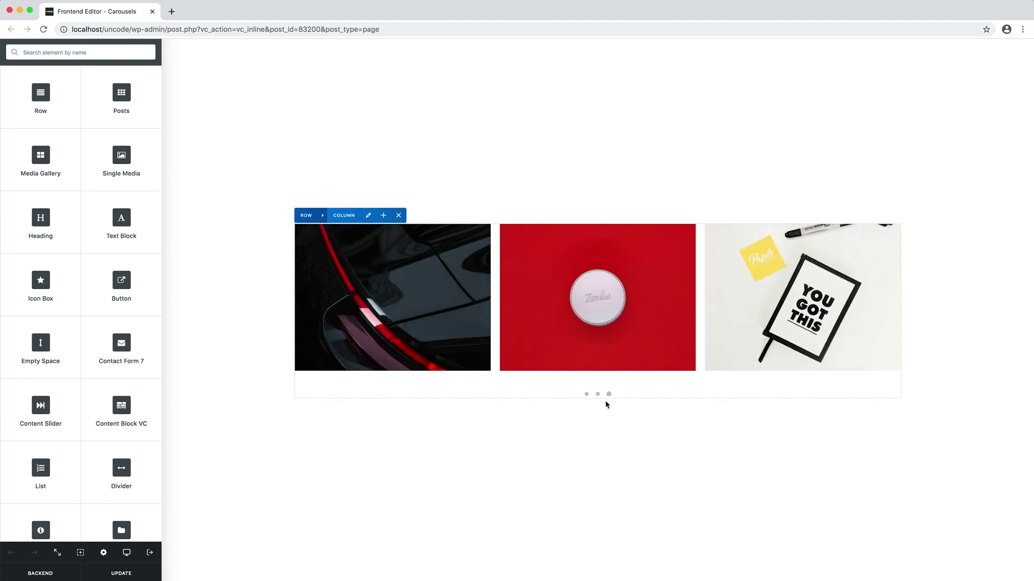
{"action": "left_click", "coordinate": [586, 395]}
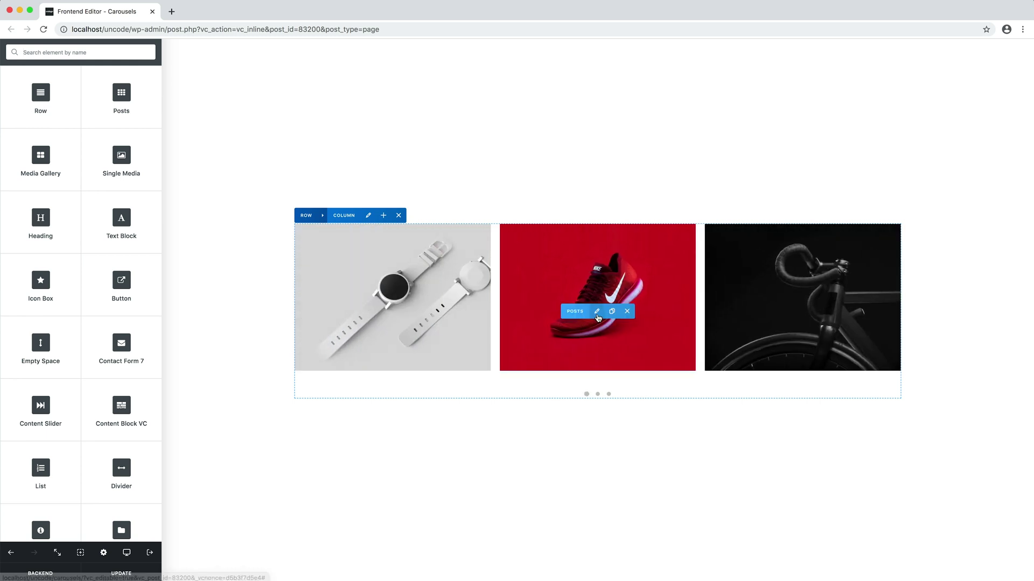
{"action": "left_click", "coordinate": [596, 312]}
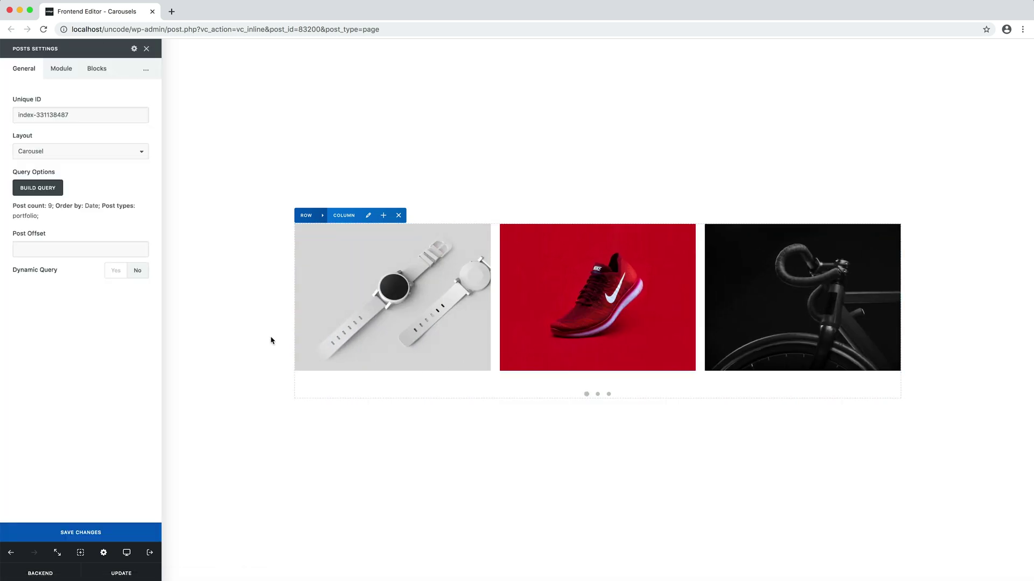
{"action": "left_click", "coordinate": [63, 194]}
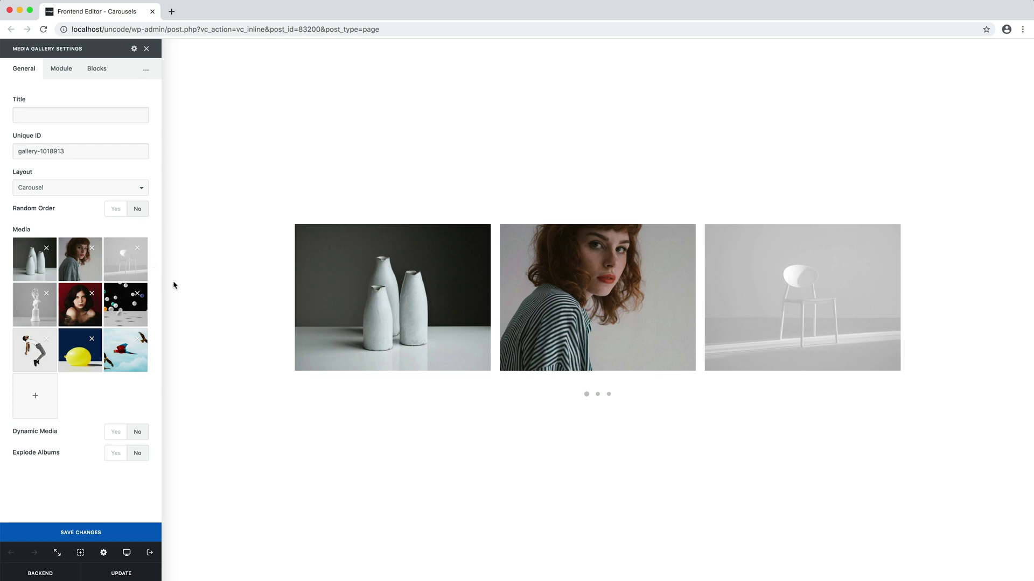
Cycle the gallery carousel to its second and third slides and back to the first.
{"action": "left_click", "coordinate": [598, 394]}
{"action": "left_click", "coordinate": [609, 394]}
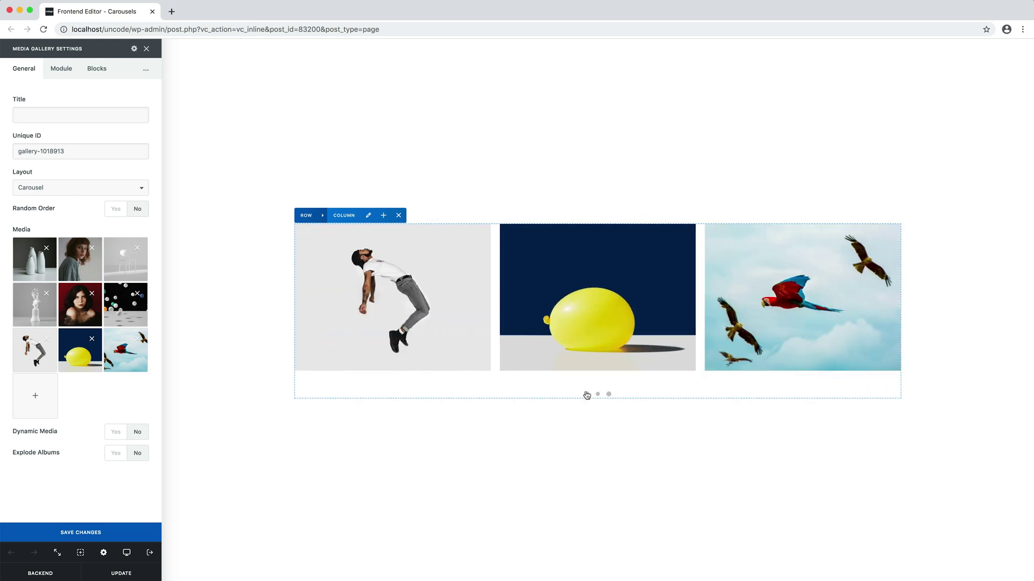
{"action": "left_click", "coordinate": [586, 395]}
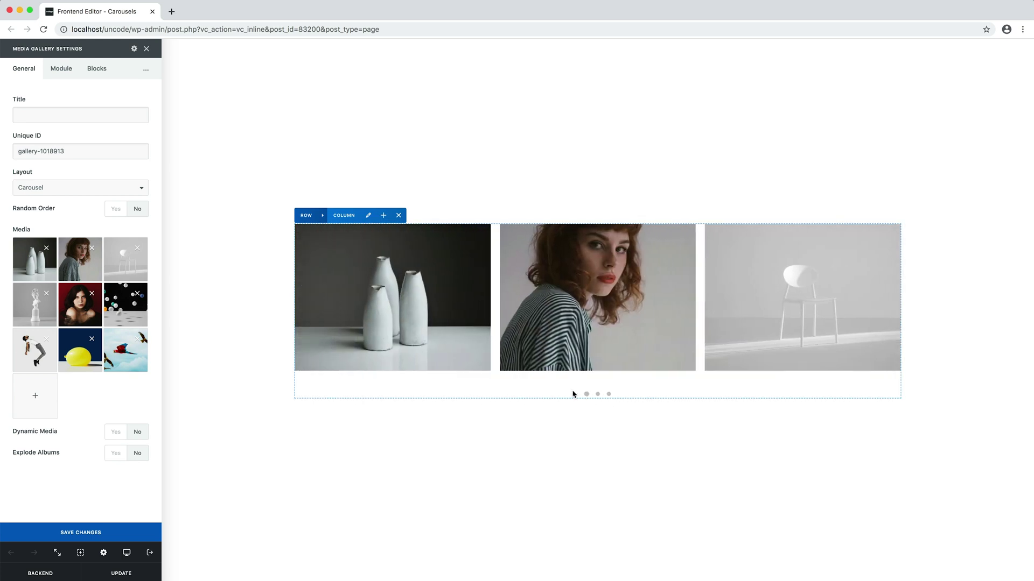
View the vases image full-size, step through four more enlarged images, then close the view.
{"action": "left_click", "coordinate": [443, 324]}
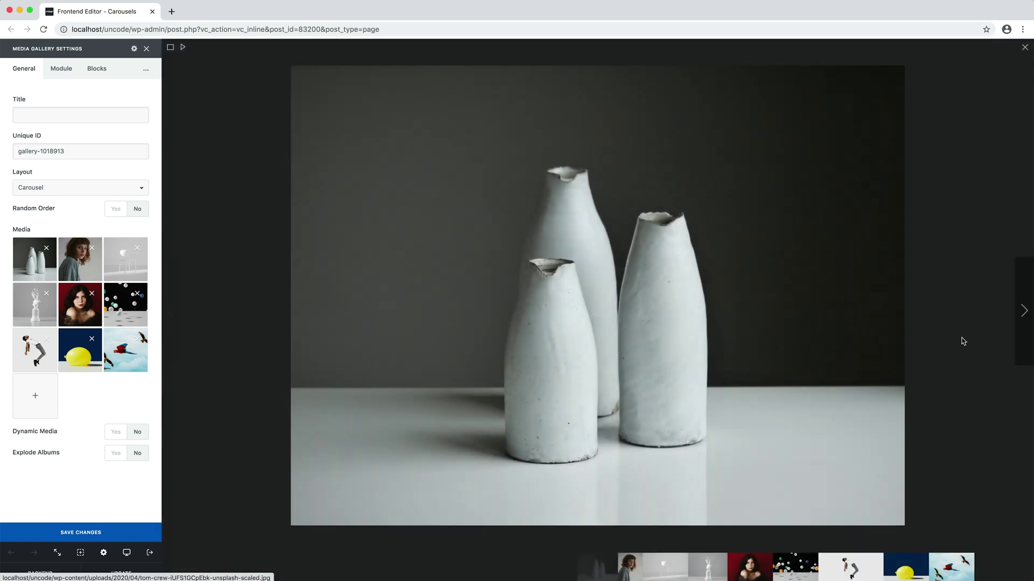
{"action": "left_click", "coordinate": [1019, 337]}
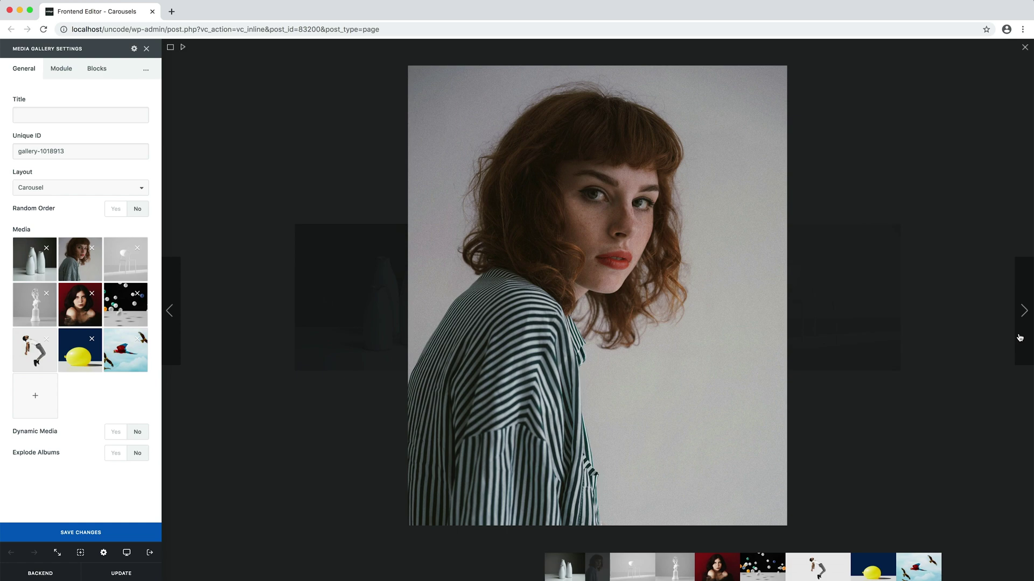
{"action": "left_click", "coordinate": [1019, 337]}
{"action": "left_click", "coordinate": [1019, 337]}
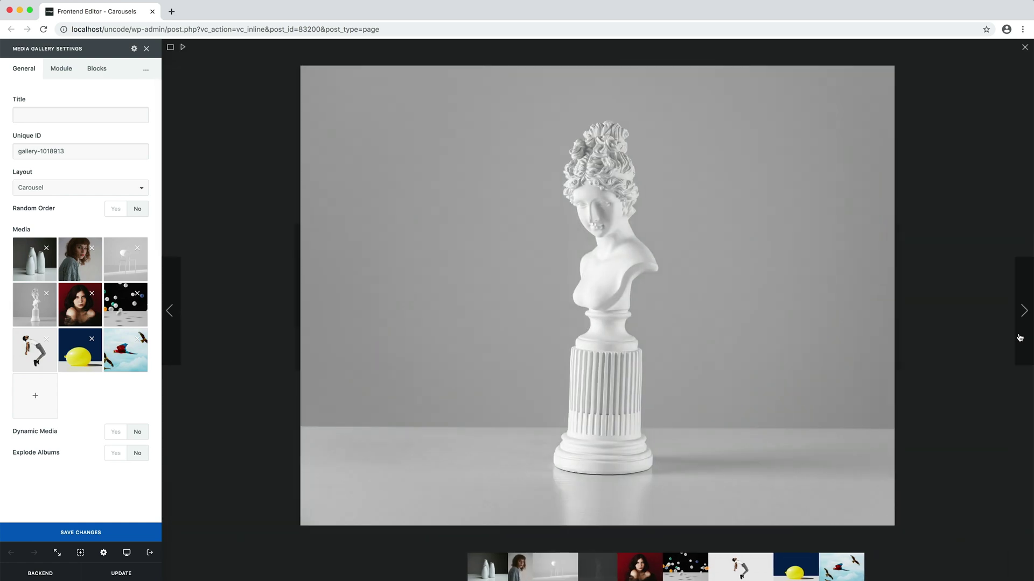
{"action": "left_click", "coordinate": [1019, 338]}
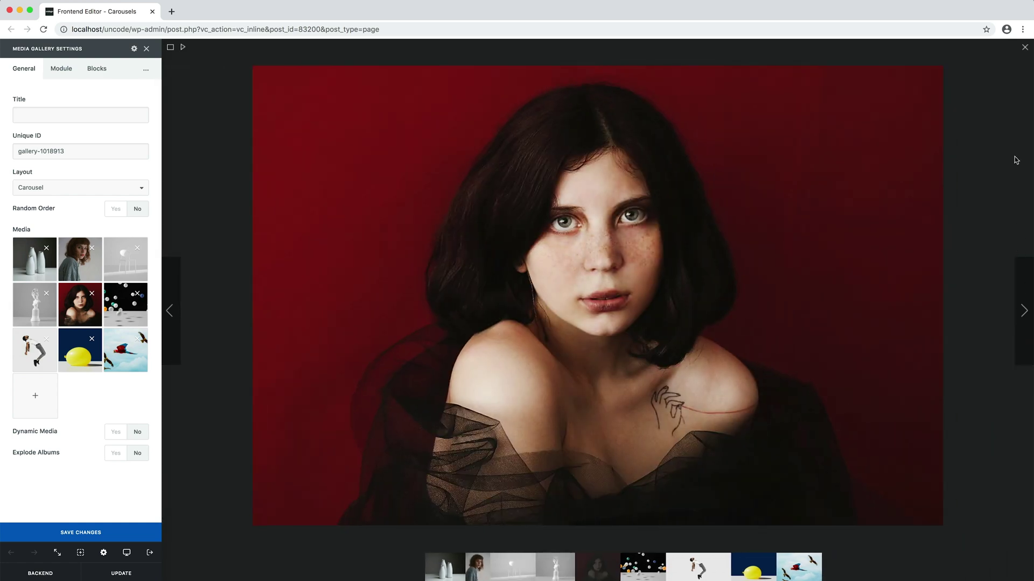
{"action": "left_click", "coordinate": [1019, 52]}
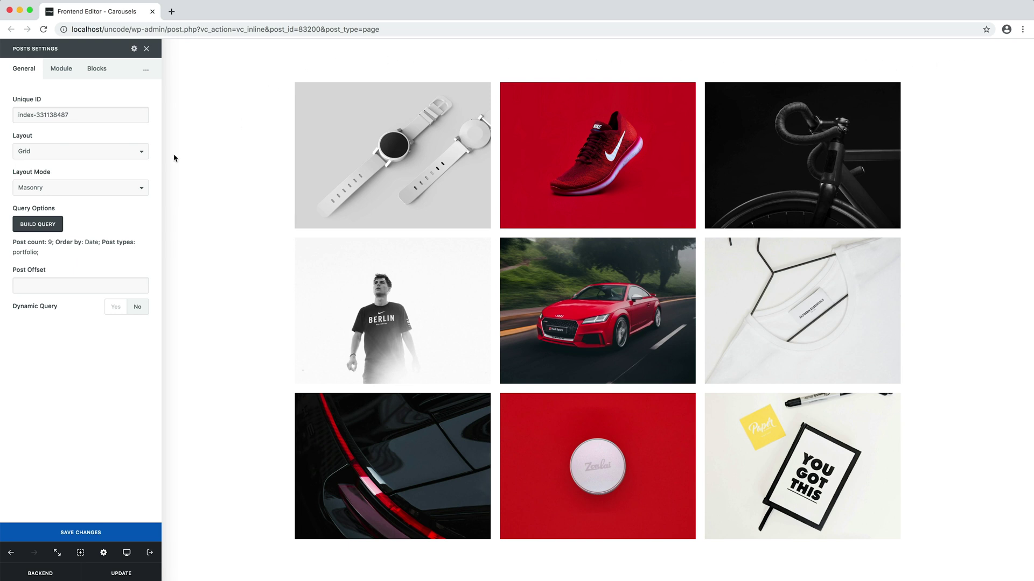
Change the Posts layout from Grid to Carousel and bring up its Module options.
{"action": "left_click", "coordinate": [137, 157]}
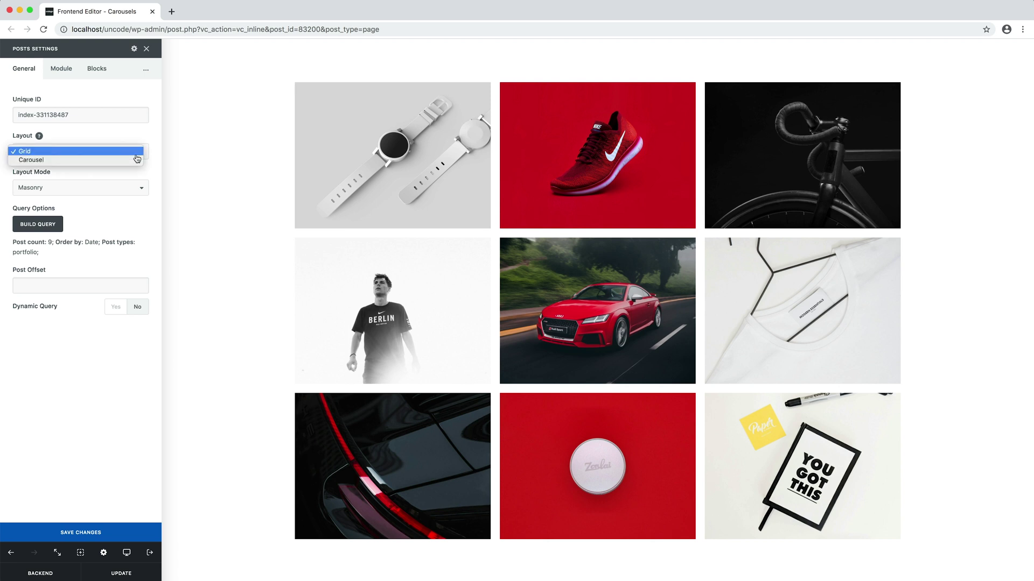
{"action": "left_click", "coordinate": [136, 161]}
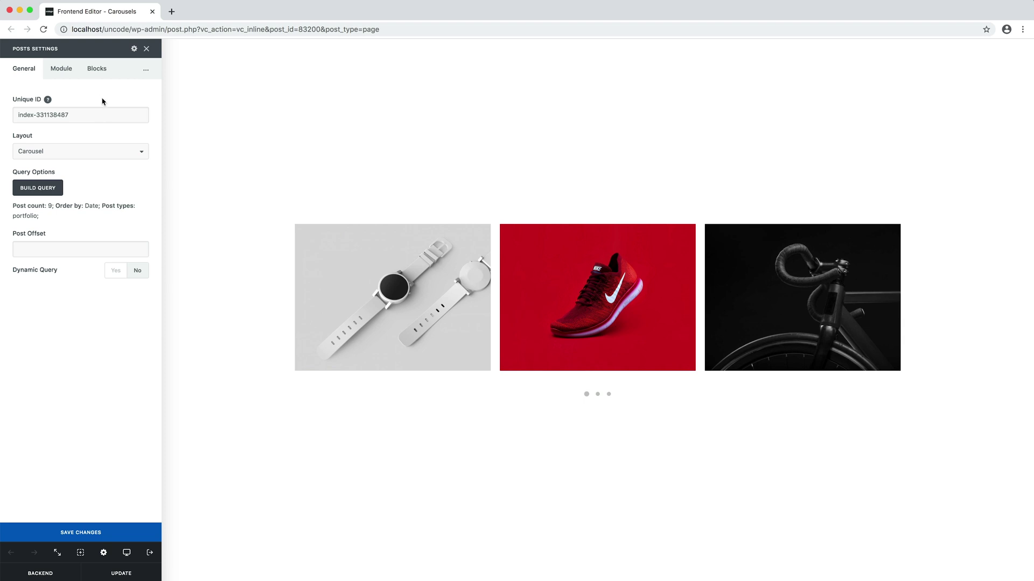
{"action": "left_click", "coordinate": [73, 79]}
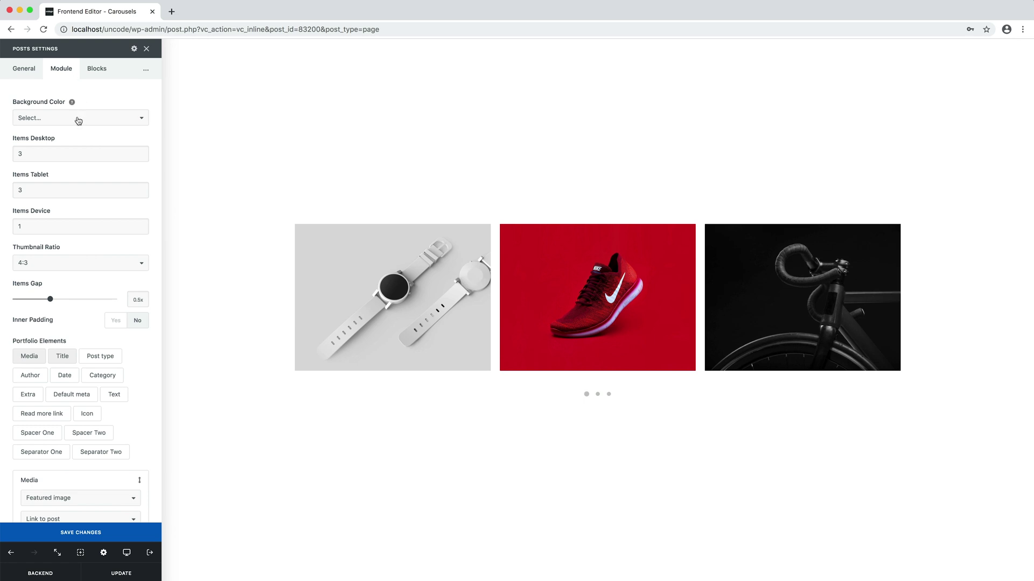
Set Items Desktop to 2, then to 4, so the carousel shows four posts per slide.
{"action": "left_click_drag", "start_coordinate": [28, 155], "coordinate": [16, 155]}
{"action": "type", "text": "2"}
{"action": "key", "text": "Return"}
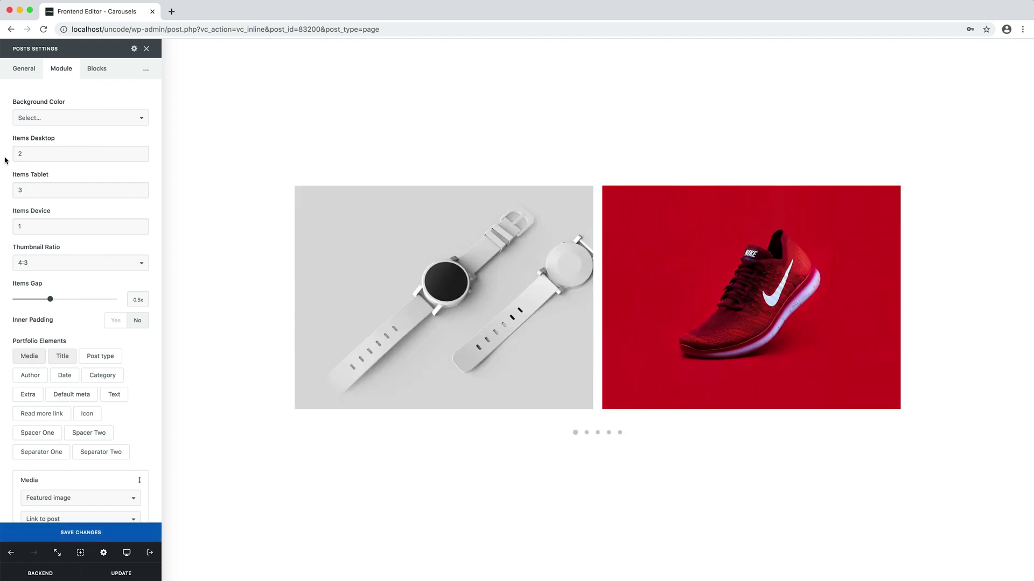
{"action": "left_click_drag", "start_coordinate": [27, 155], "coordinate": [10, 156]}
{"action": "type", "text": "4"}
{"action": "key", "text": "Return"}
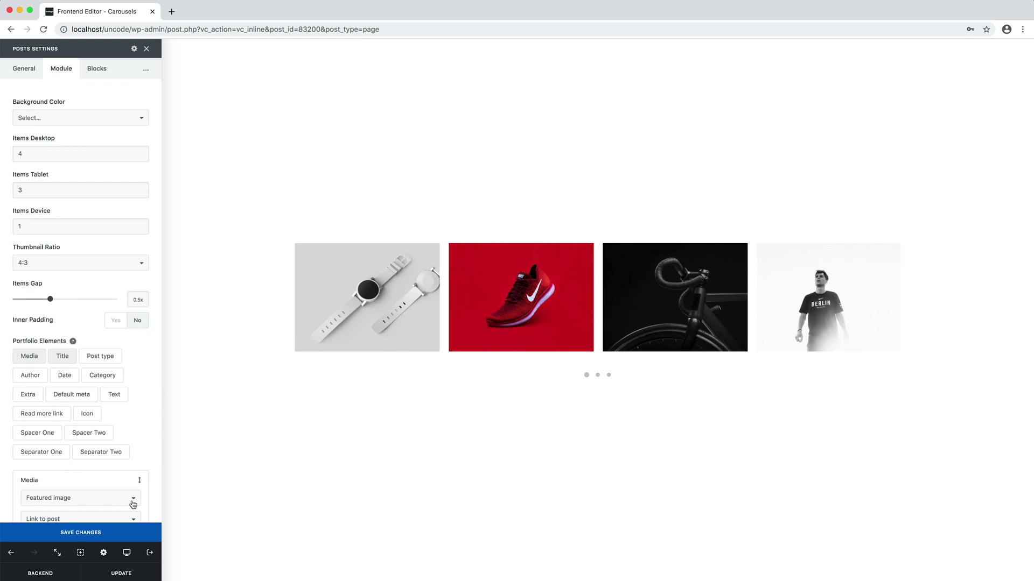
Preview the carousel at tablet and mobile widths, return to desktop, and reset Items Desktop to 3.
{"action": "mouse_move", "coordinate": [127, 553]}
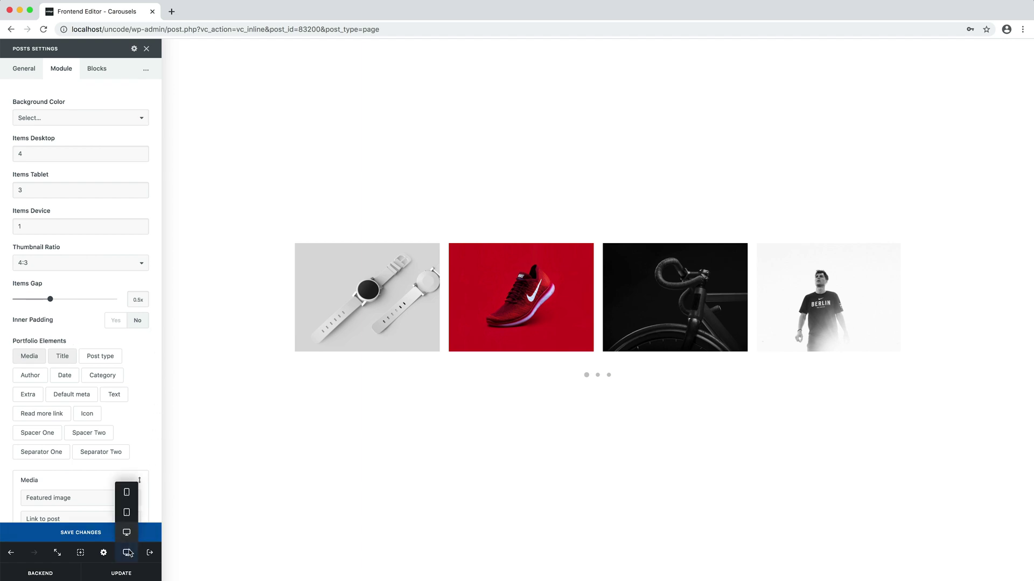
{"action": "left_click", "coordinate": [126, 514]}
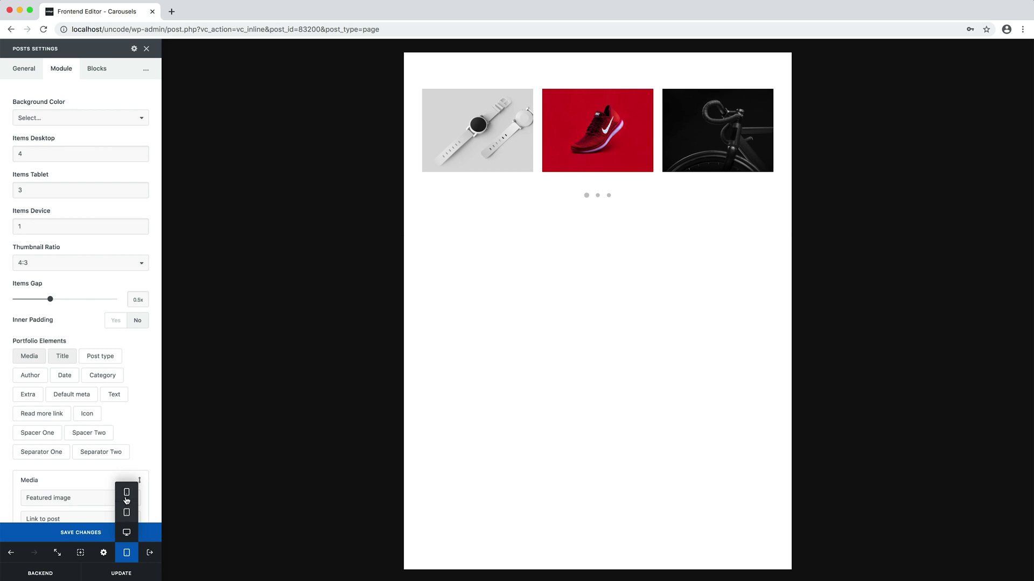
{"action": "left_click", "coordinate": [126, 499]}
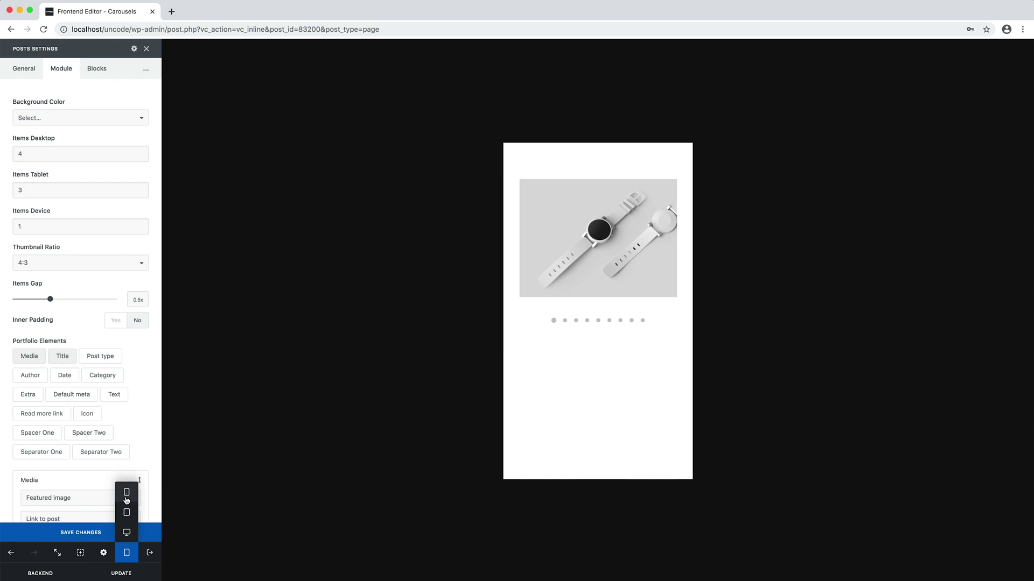
{"action": "left_click", "coordinate": [126, 533]}
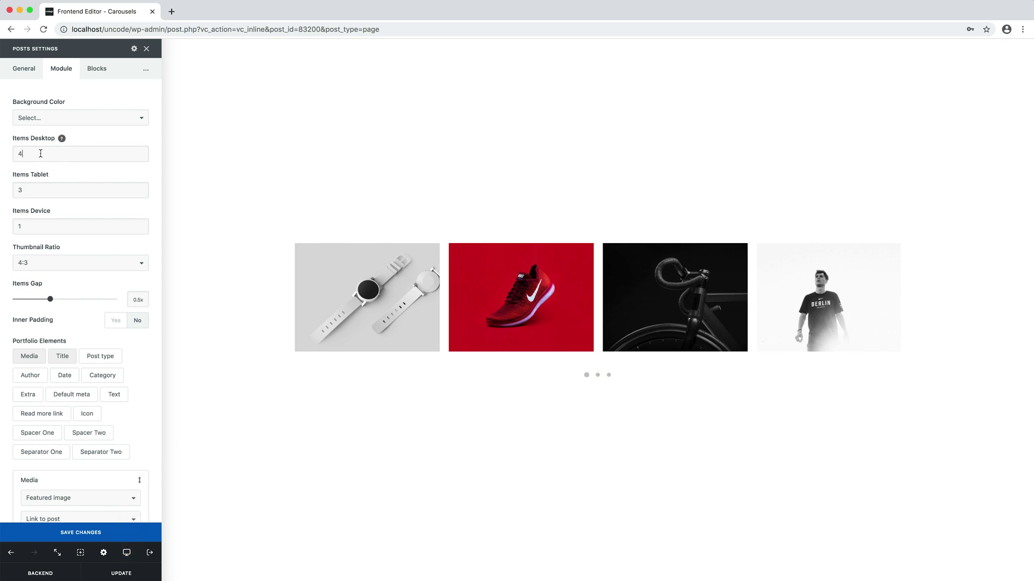
{"action": "left_click", "coordinate": [22, 155]}
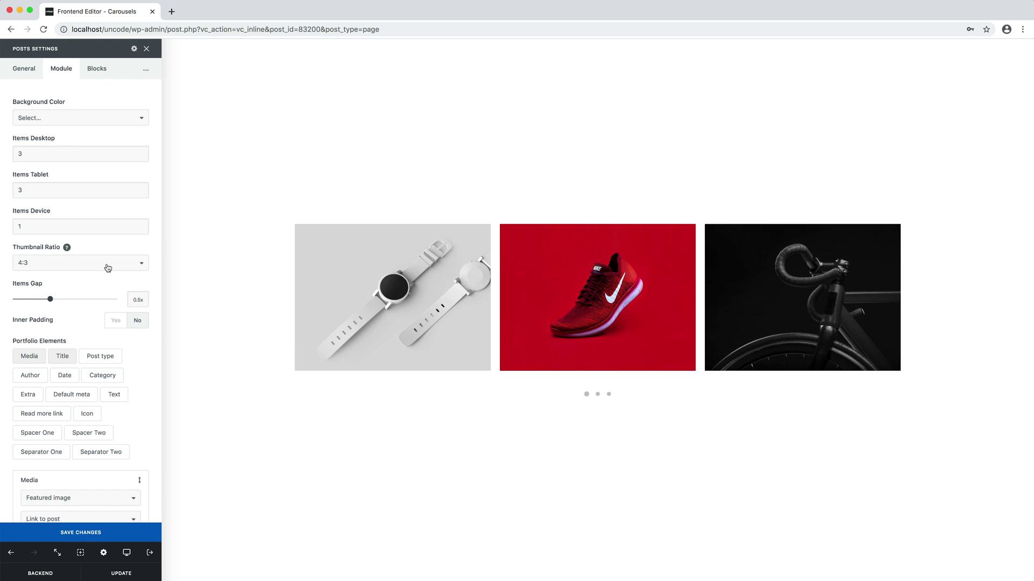
Try 3:4 and 1:1 thumbnail ratios, then settle on Fluid for the carousel thumbnails.
{"action": "left_click", "coordinate": [107, 268]}
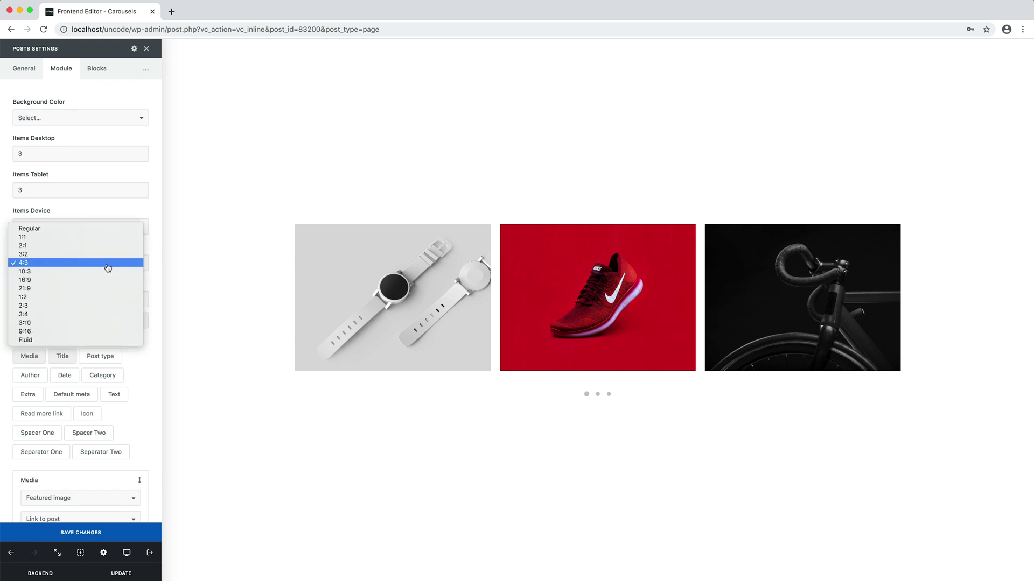
{"action": "left_click", "coordinate": [102, 314]}
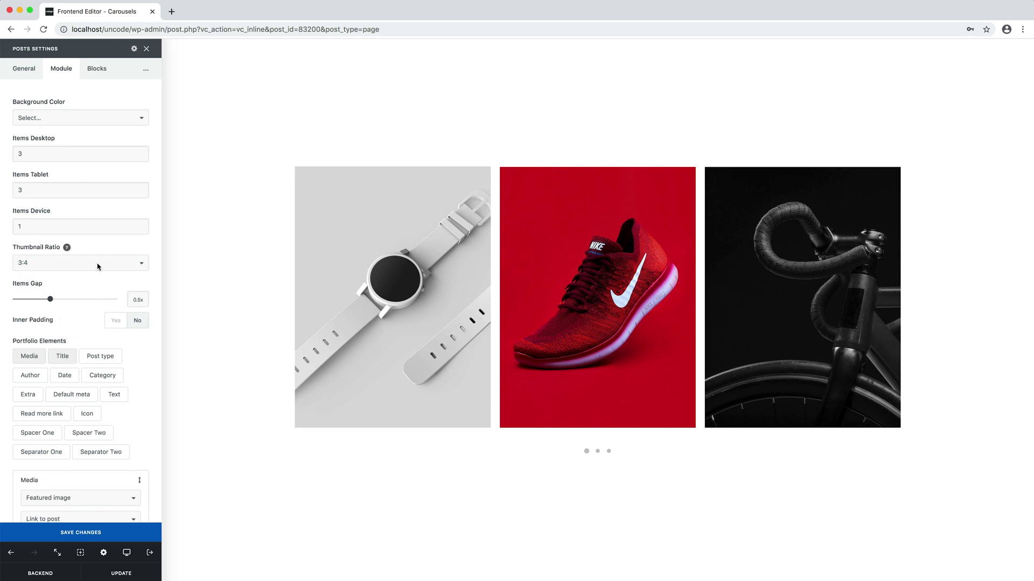
{"action": "left_click", "coordinate": [98, 266]}
{"action": "left_click", "coordinate": [84, 186]}
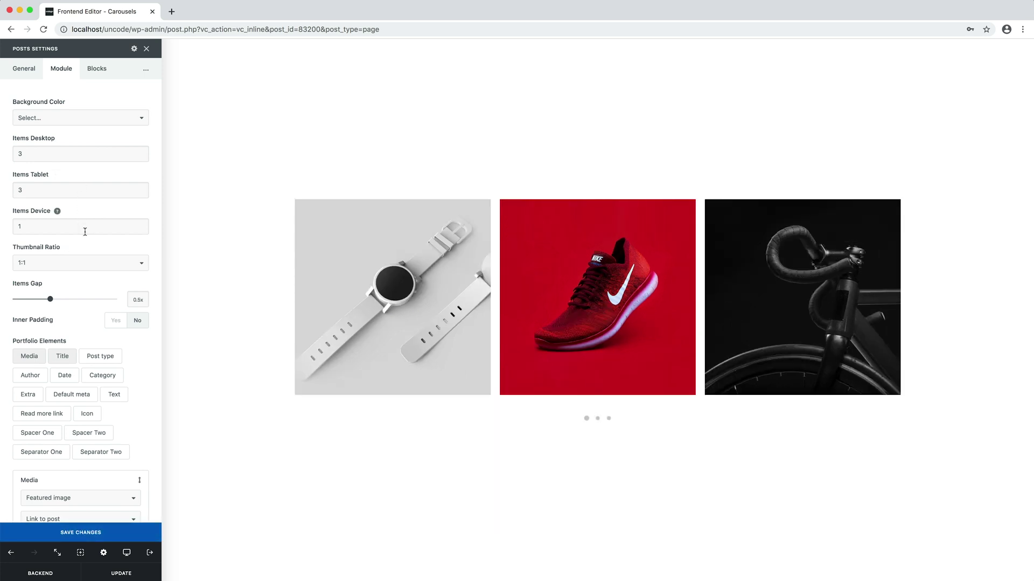
{"action": "left_click", "coordinate": [106, 265]}
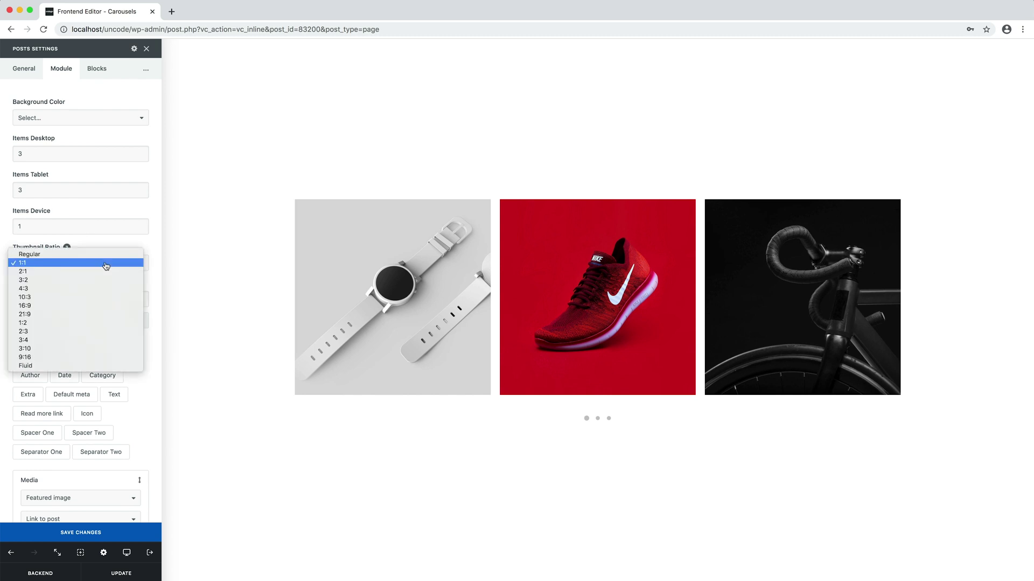
{"action": "left_click", "coordinate": [102, 366]}
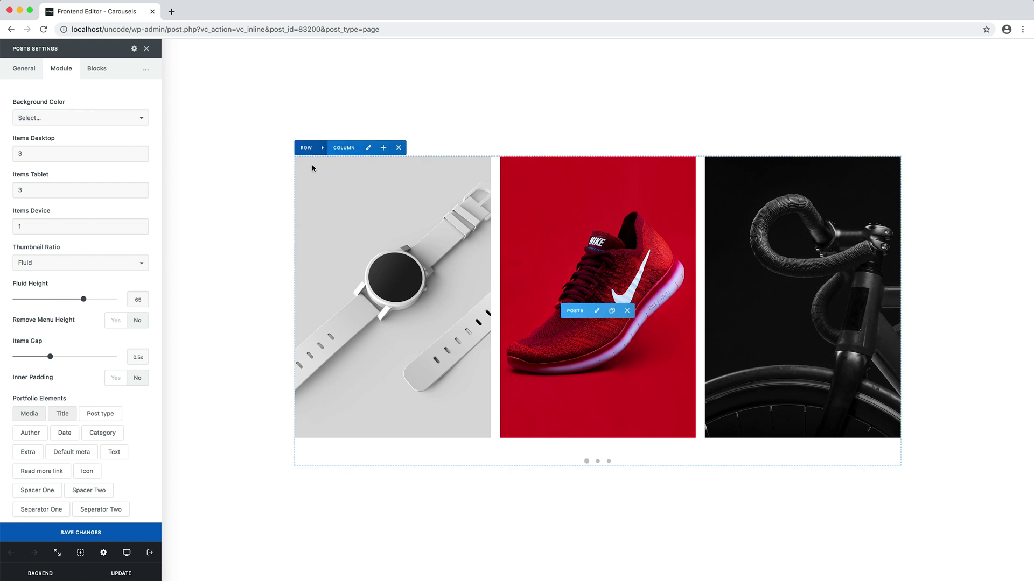
Set the carousel row to Full content width with 0 left-right, top and bottom padding.
{"action": "left_click", "coordinate": [320, 155]}
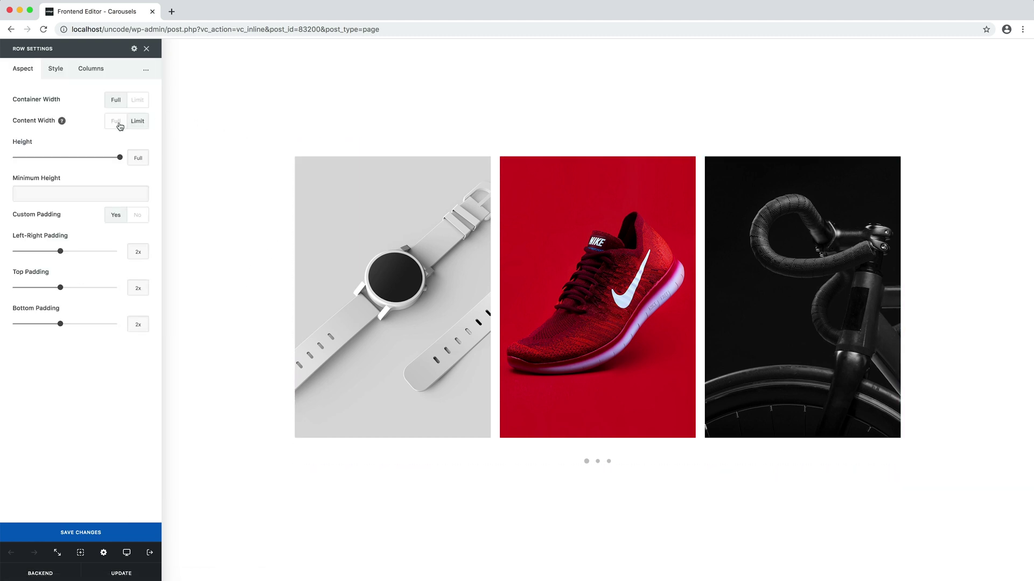
{"action": "left_click", "coordinate": [117, 123]}
{"action": "left_click", "coordinate": [15, 251]}
{"action": "left_click", "coordinate": [15, 288]}
{"action": "left_click", "coordinate": [15, 324]}
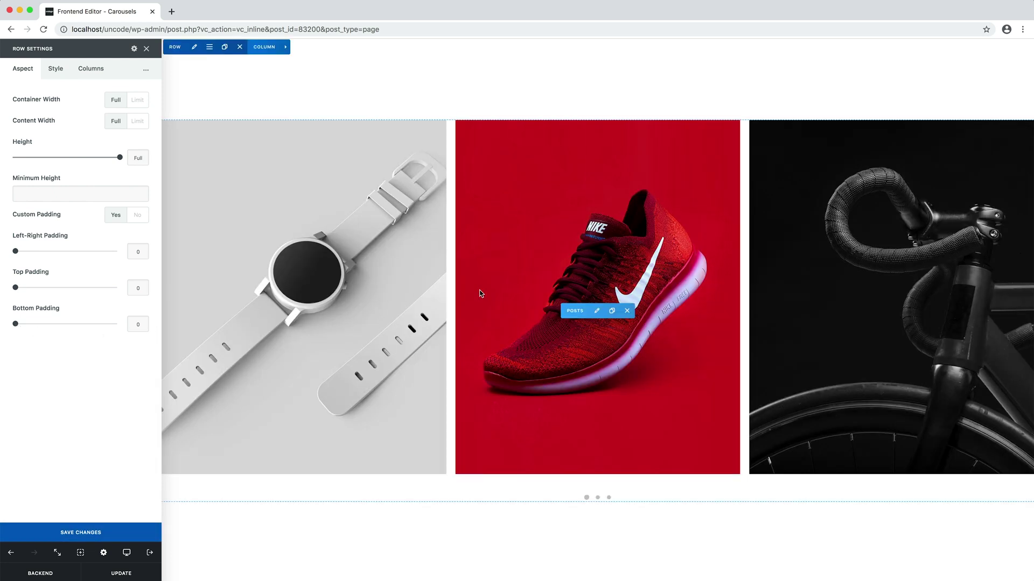
Set the carousel's Fluid Height to 100, Items Gap to 0, and Dots Inside to Yes.
{"action": "left_click", "coordinate": [599, 312]}
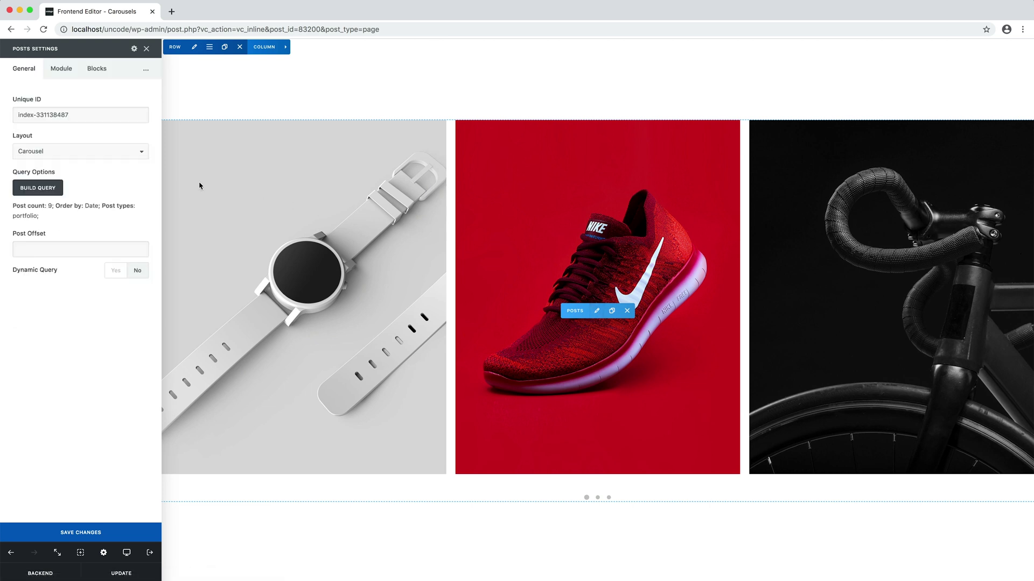
{"action": "left_click", "coordinate": [69, 74]}
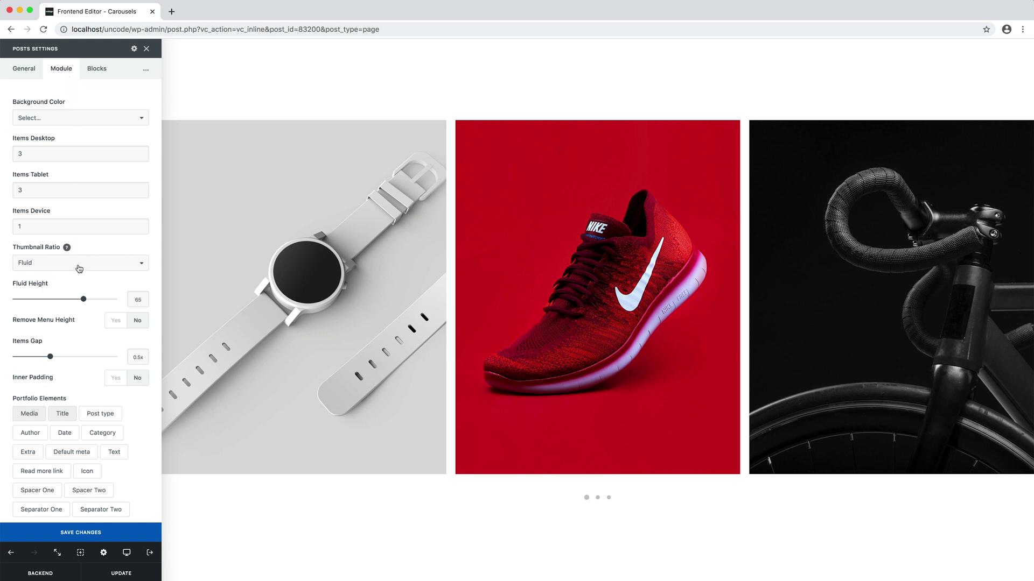
{"action": "left_click_drag", "start_coordinate": [83, 299], "coordinate": [120, 300]}
{"action": "left_click", "coordinate": [16, 358]}
{"action": "scroll", "coordinate": [143, 417], "scroll_direction": "down", "scroll_amount": 1}
{"action": "scroll", "coordinate": [143, 419], "scroll_direction": "down", "scroll_amount": 10}
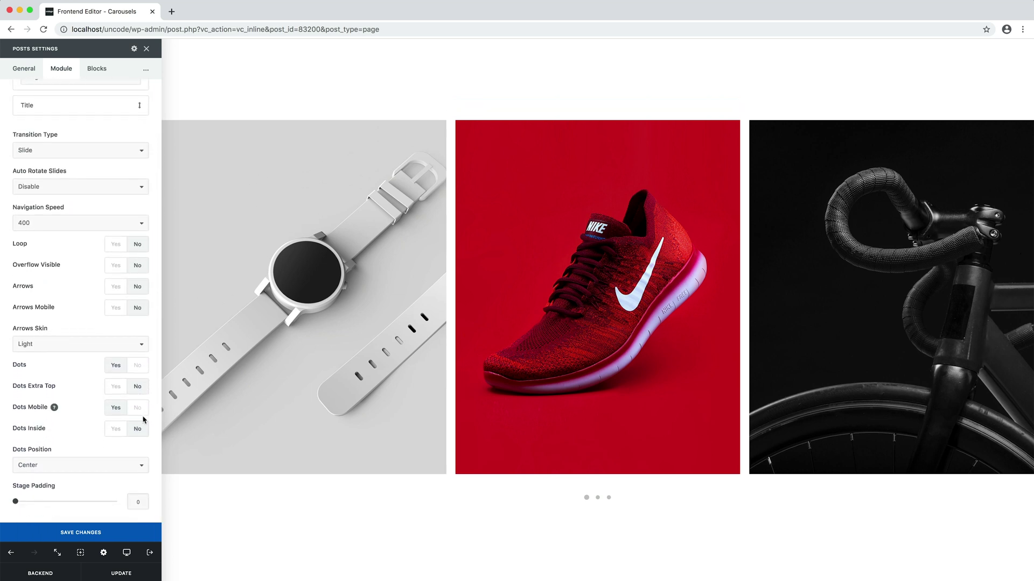
{"action": "left_click", "coordinate": [116, 428]}
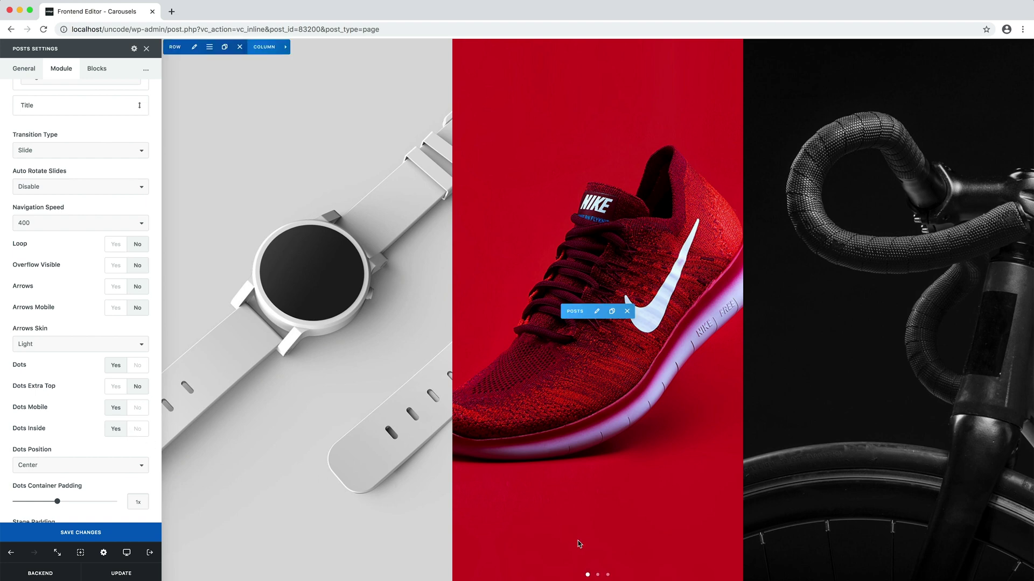
Preview the carousel's second and third slide sets, then return to the first.
{"action": "left_click", "coordinate": [598, 576]}
{"action": "left_click", "coordinate": [607, 575]}
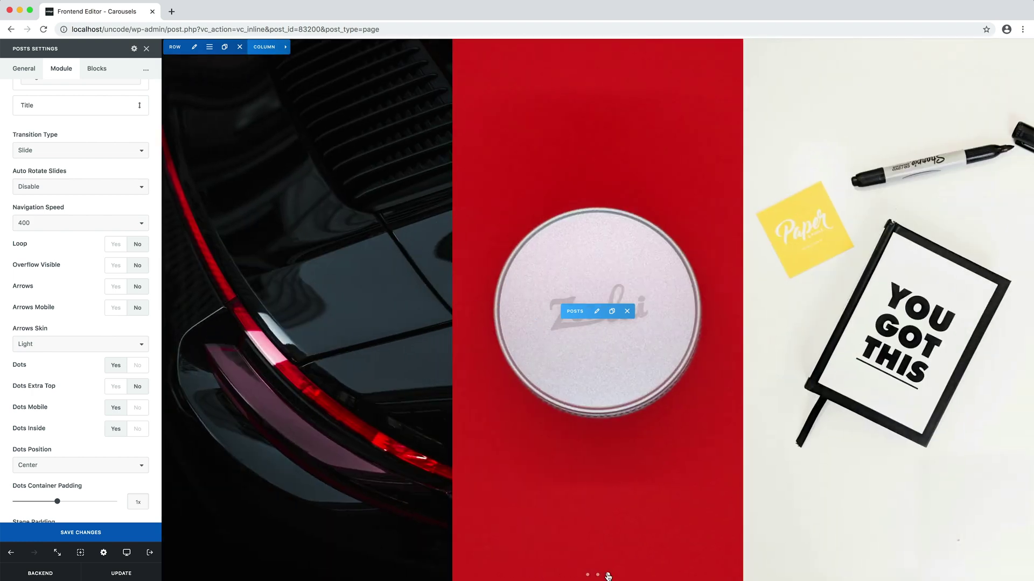
{"action": "left_click", "coordinate": [588, 576]}
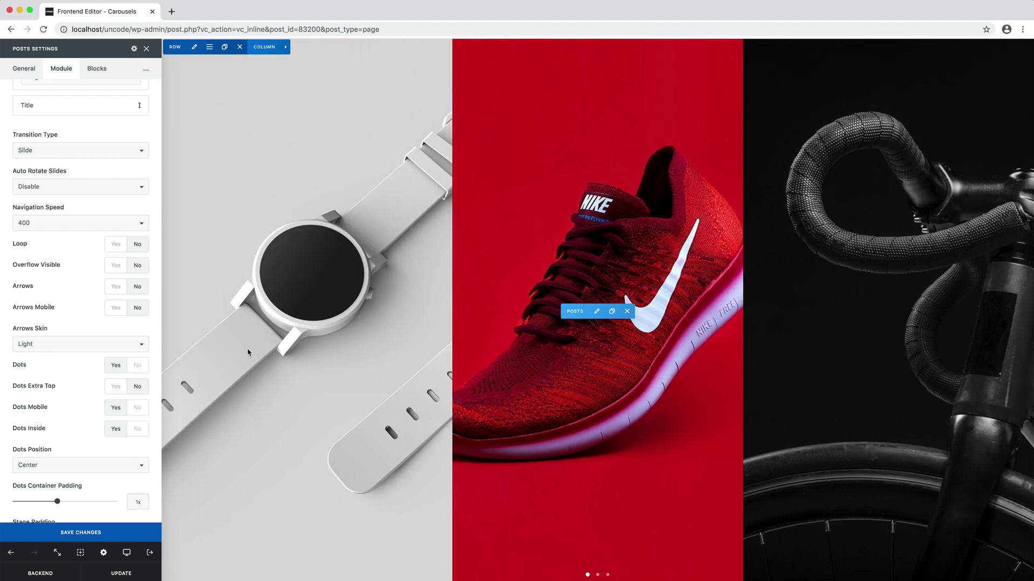
In Blocks, set a Gradient bottom overlay with Overlay and Overlay Text both Visible.
{"action": "left_click", "coordinate": [103, 78]}
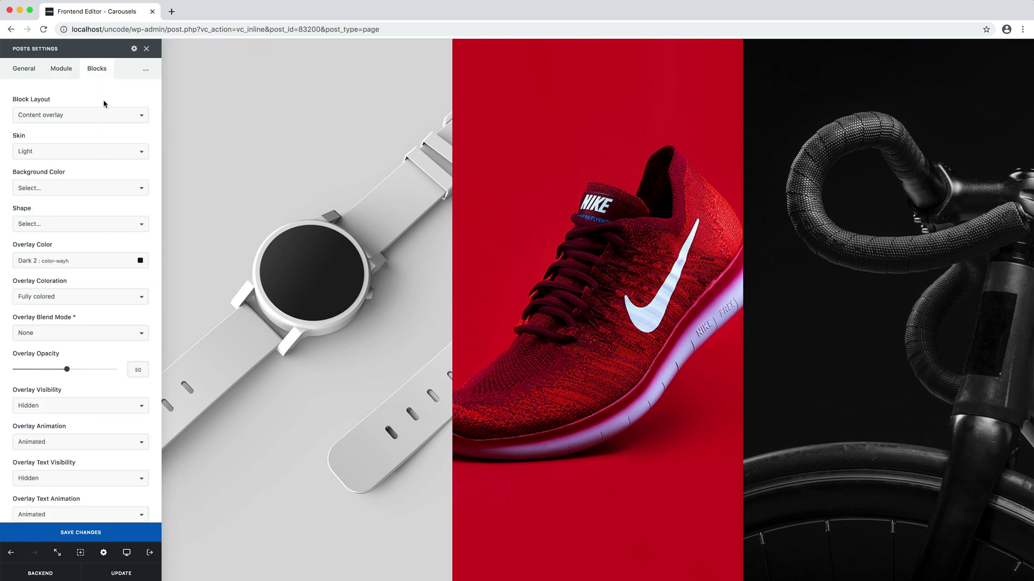
{"action": "left_click", "coordinate": [108, 296]}
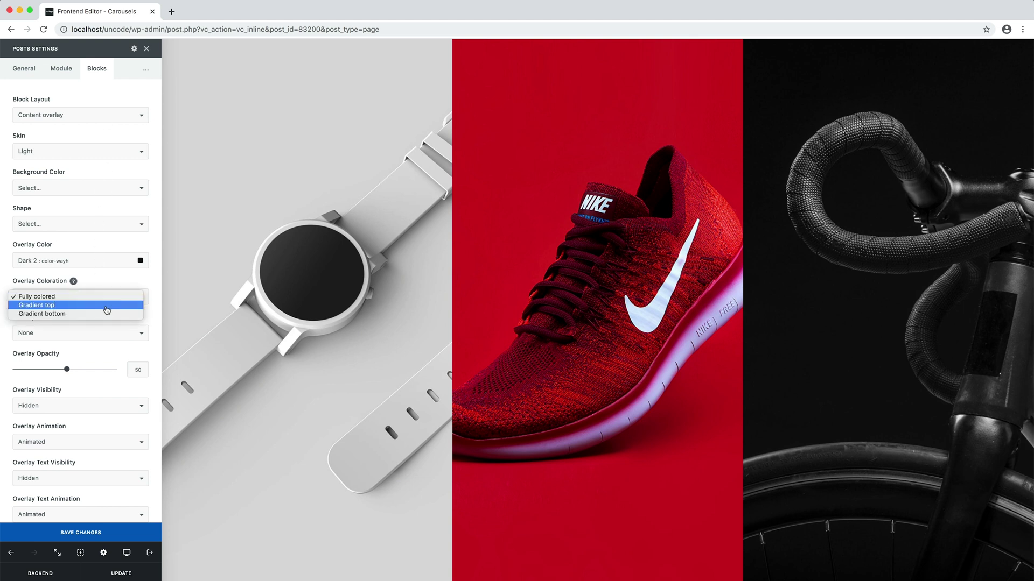
{"action": "left_click", "coordinate": [106, 314]}
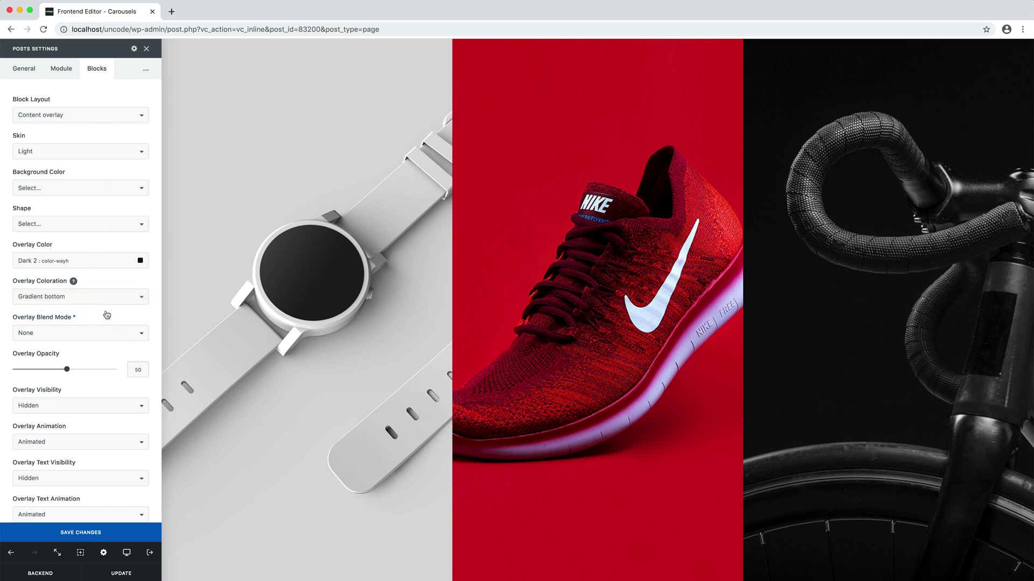
{"action": "left_click", "coordinate": [90, 406]}
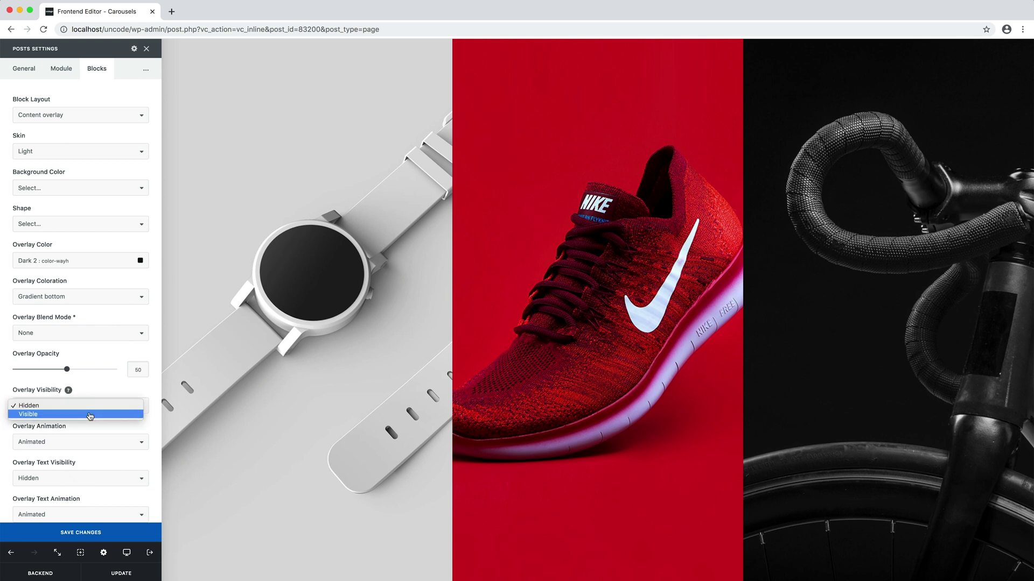
{"action": "left_click", "coordinate": [90, 414]}
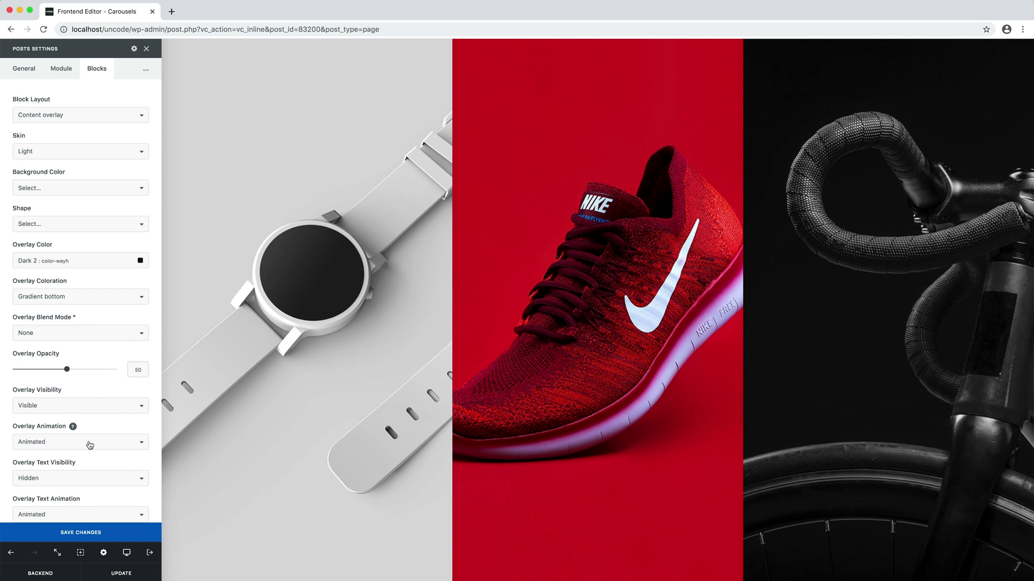
{"action": "left_click", "coordinate": [91, 479]}
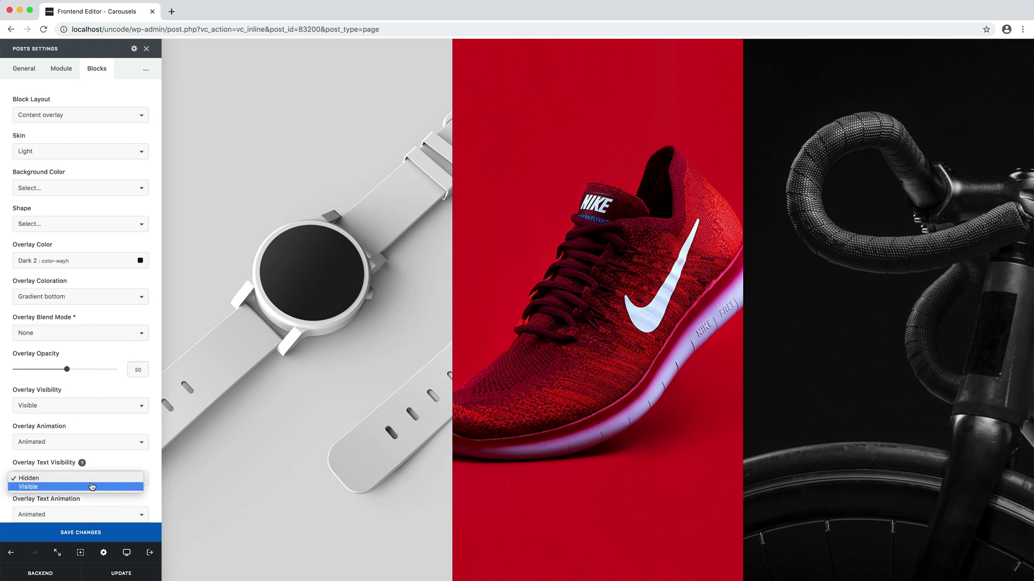
{"action": "left_click", "coordinate": [92, 487]}
Set the overlay text Animation Type to Bottom to top and Vertical Position to Bottom.
{"action": "scroll", "coordinate": [92, 486], "scroll_direction": "down", "scroll_amount": 5}
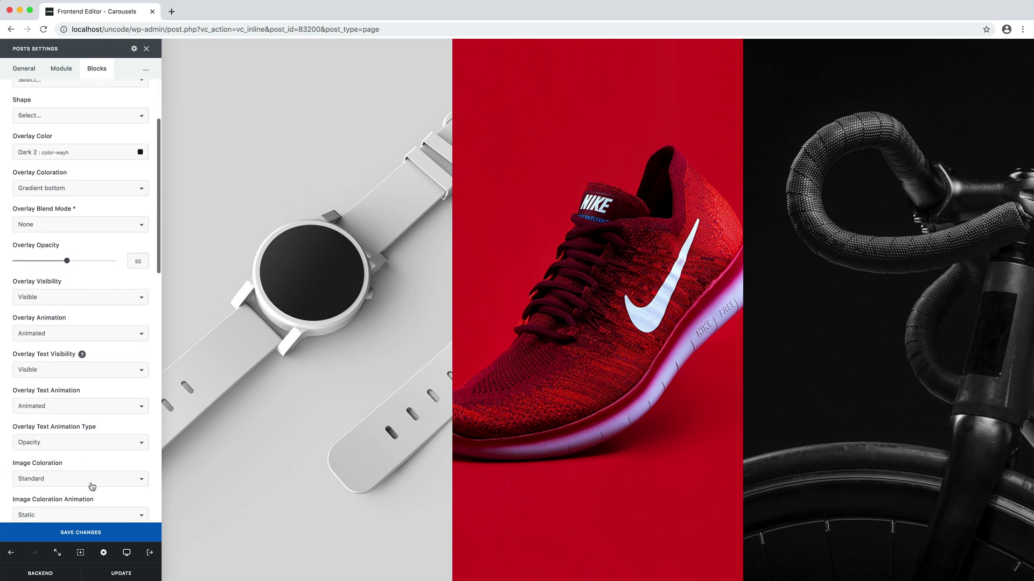
{"action": "left_click", "coordinate": [90, 402]}
{"action": "left_click", "coordinate": [90, 405]}
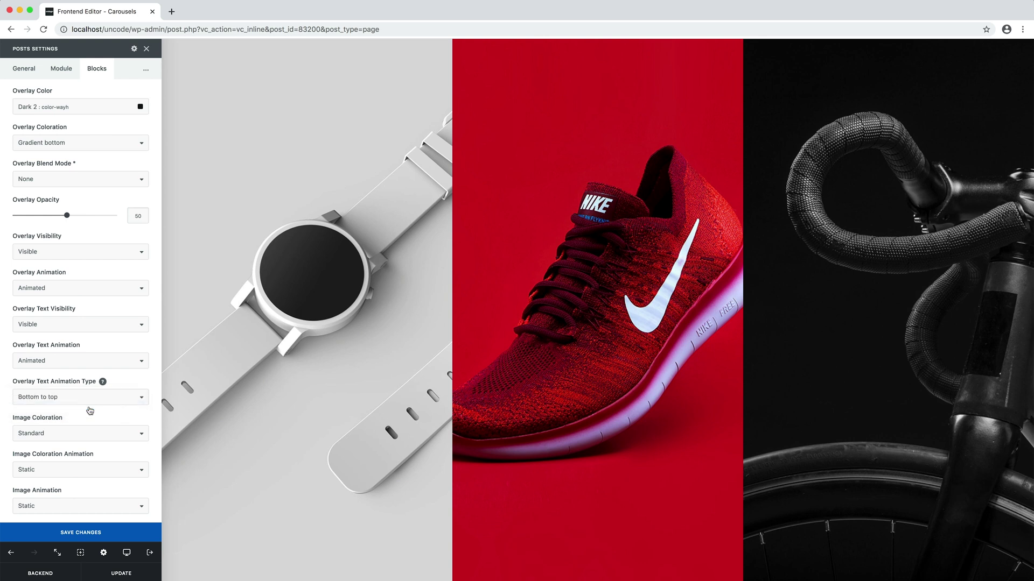
{"action": "scroll", "coordinate": [90, 411], "scroll_direction": "down", "scroll_amount": 6}
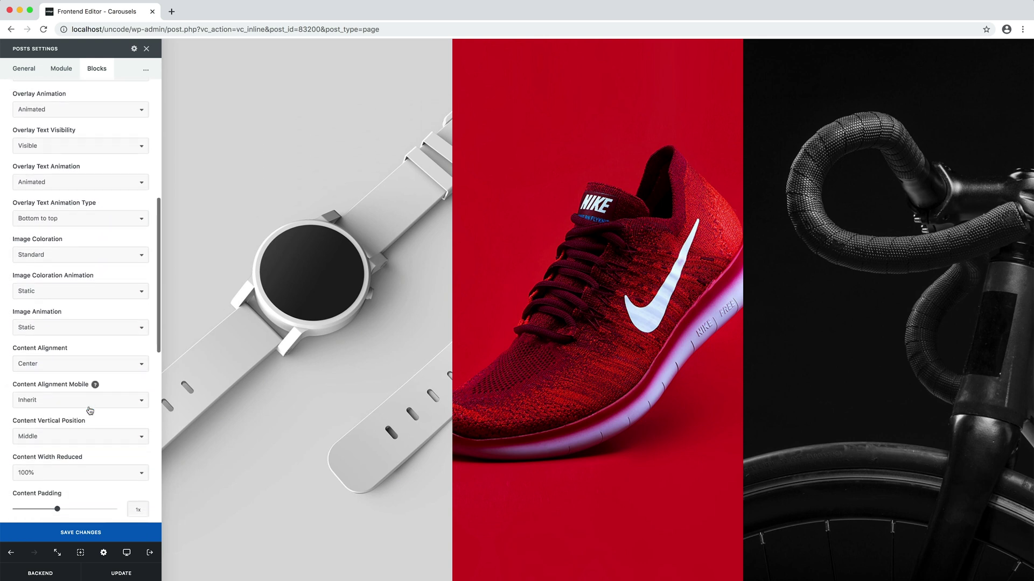
{"action": "left_click", "coordinate": [89, 436]}
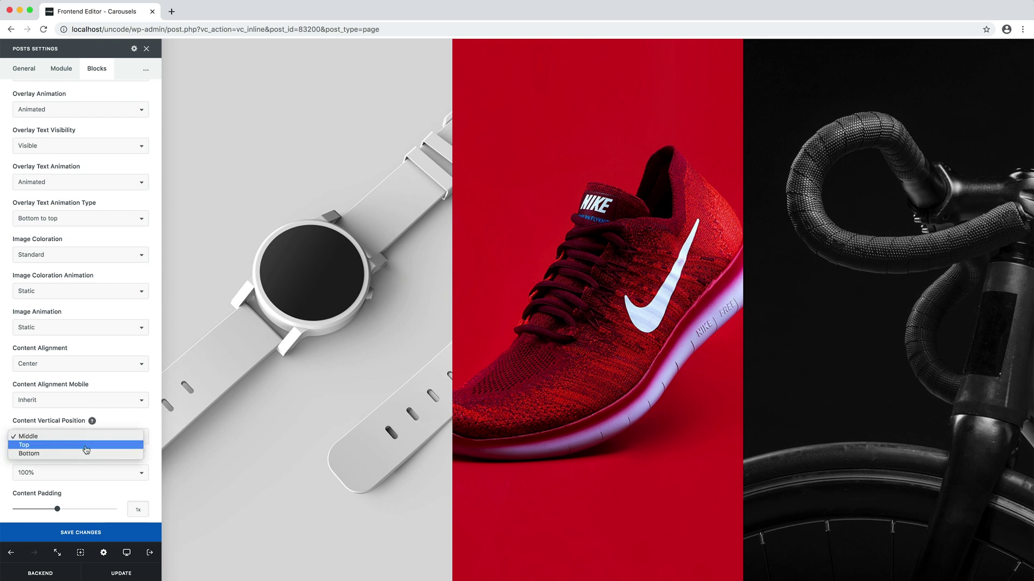
{"action": "left_click", "coordinate": [86, 453]}
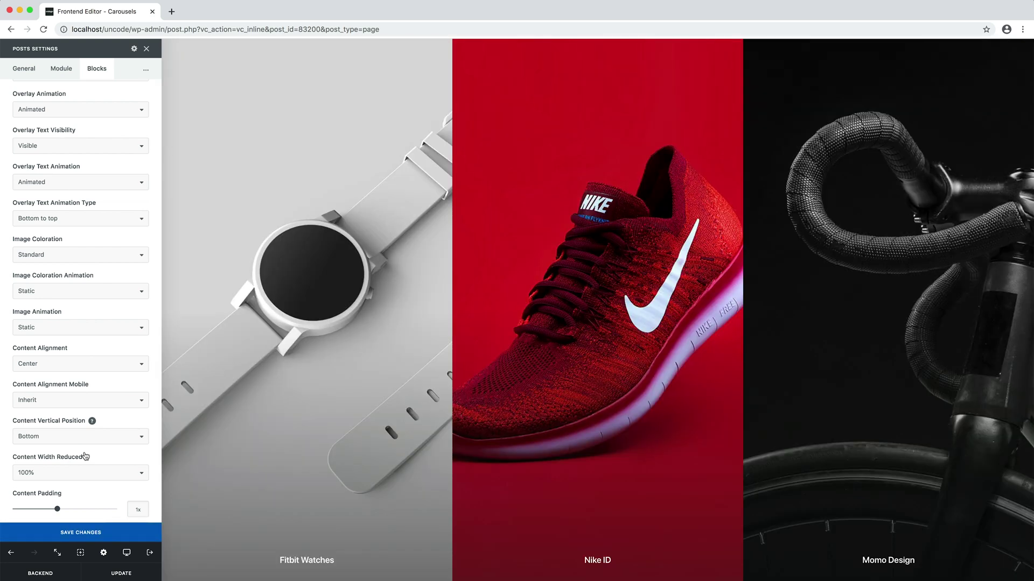
Raise Content Padding to 2x, then preview the second slide set and return to the first.
{"action": "left_click", "coordinate": [79, 509]}
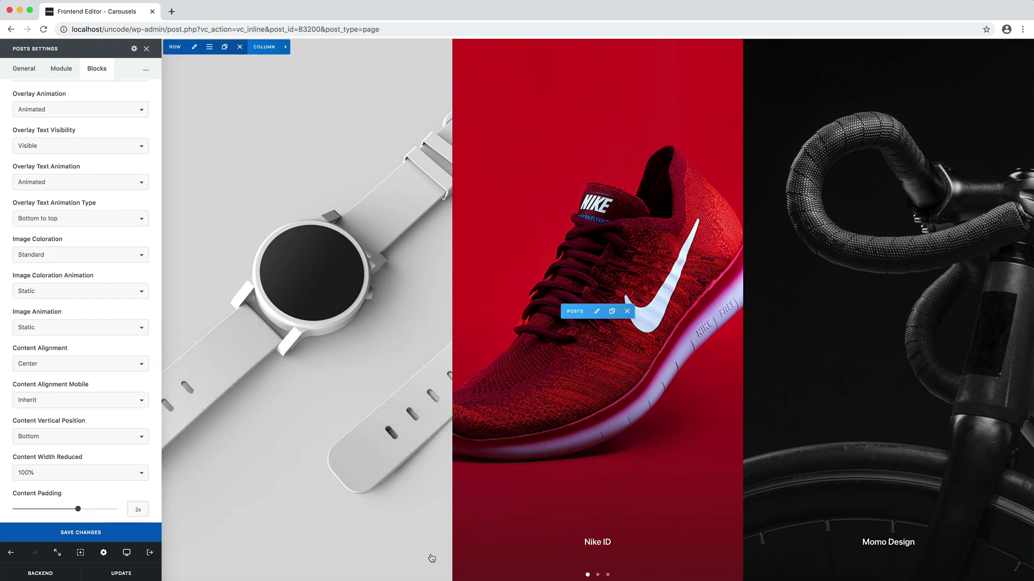
{"action": "left_click", "coordinate": [599, 574]}
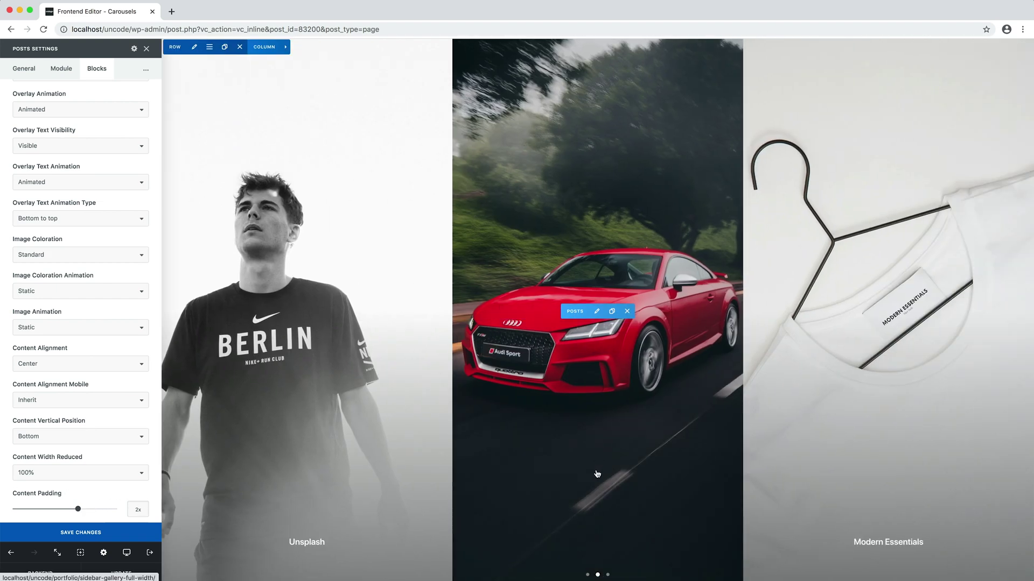
{"action": "left_click", "coordinate": [588, 575]}
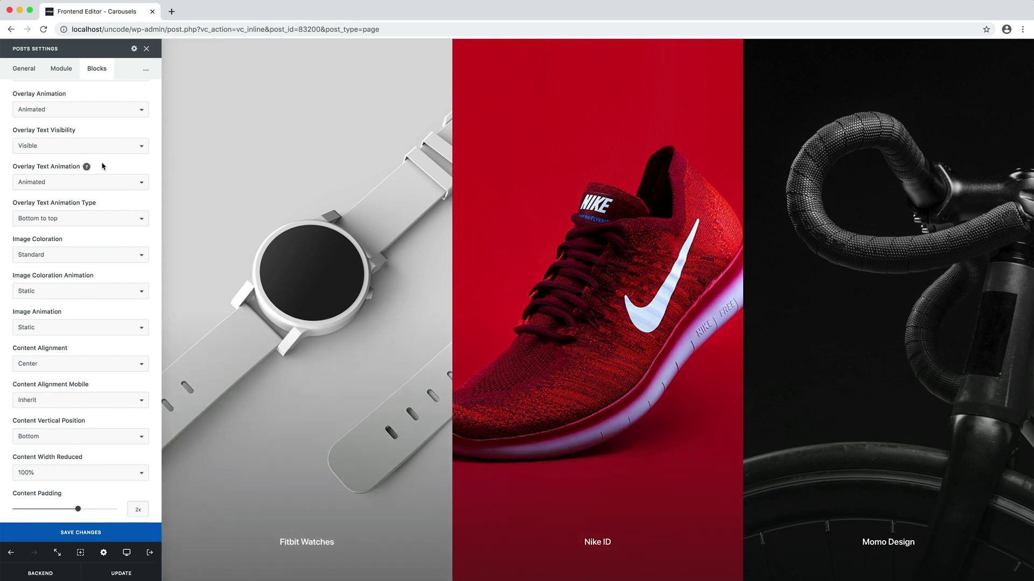
Change the carousel's desktop item count to 1 and save the settings.
{"action": "left_click", "coordinate": [64, 70]}
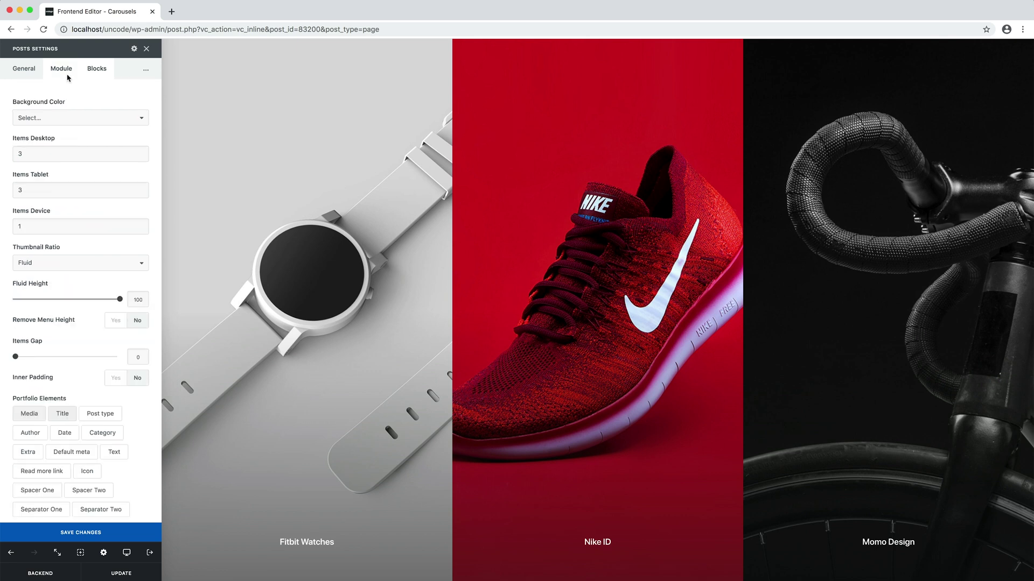
{"action": "double_click", "coordinate": [26, 154]}
{"action": "type", "text": "1"}
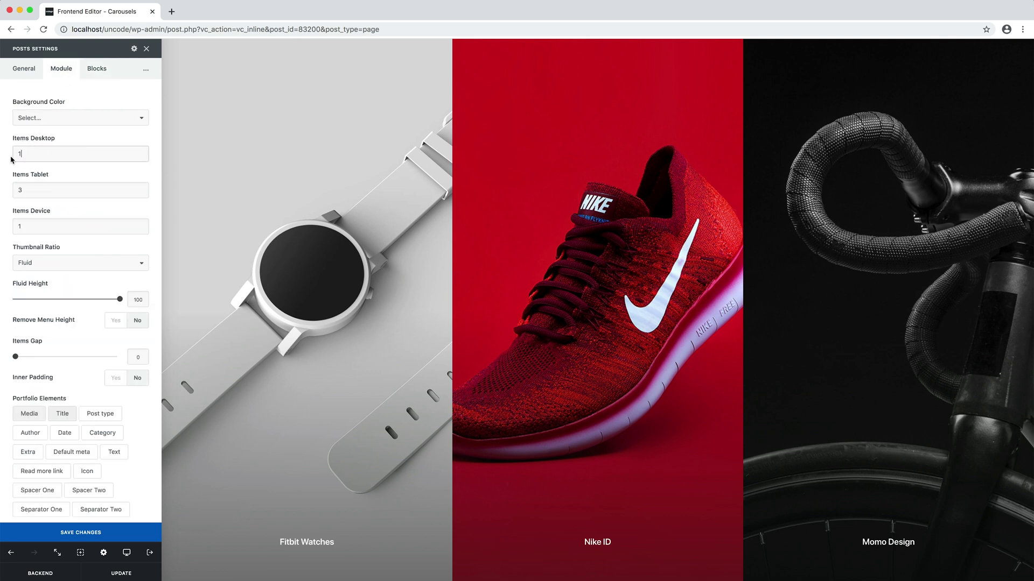
{"action": "left_click_drag", "start_coordinate": [26, 185], "coordinate": [16, 188]}
{"action": "key", "text": "Return"}
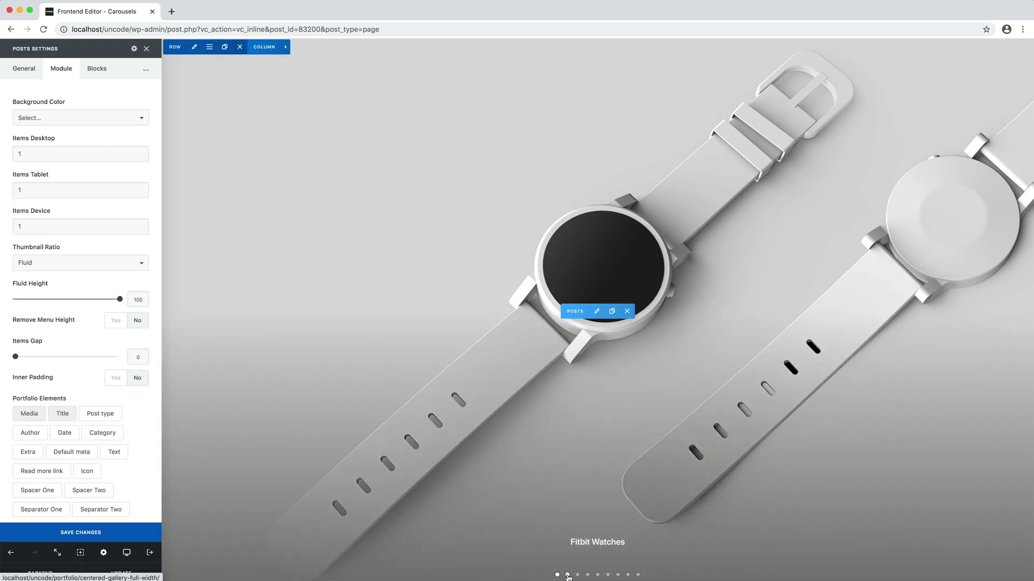
Page through the Nike ID, Momo Design, Unsplash and Audio A4 slides.
{"action": "left_click", "coordinate": [567, 575]}
{"action": "left_click", "coordinate": [577, 575]}
{"action": "left_click", "coordinate": [587, 575]}
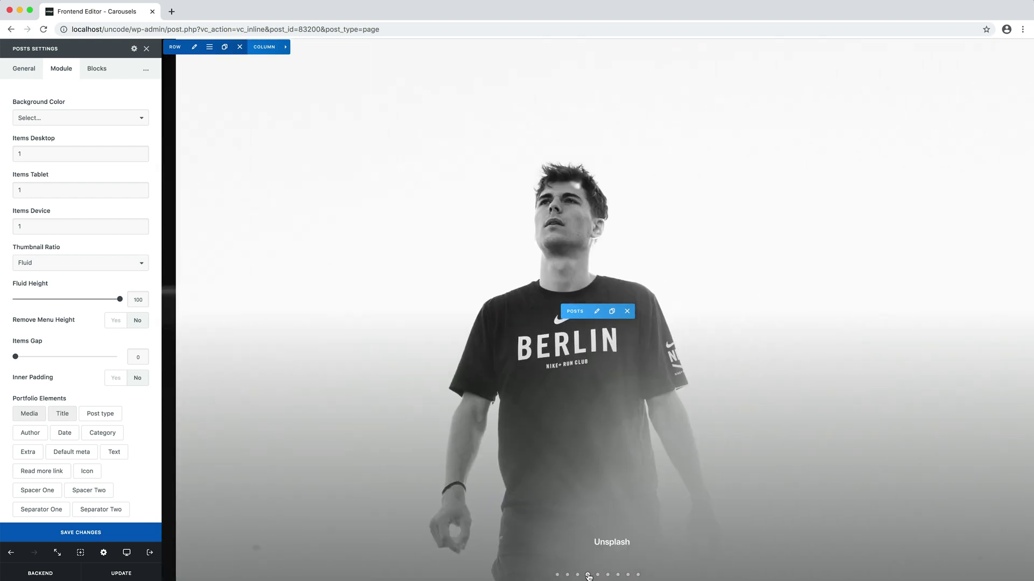
{"action": "left_click", "coordinate": [597, 575]}
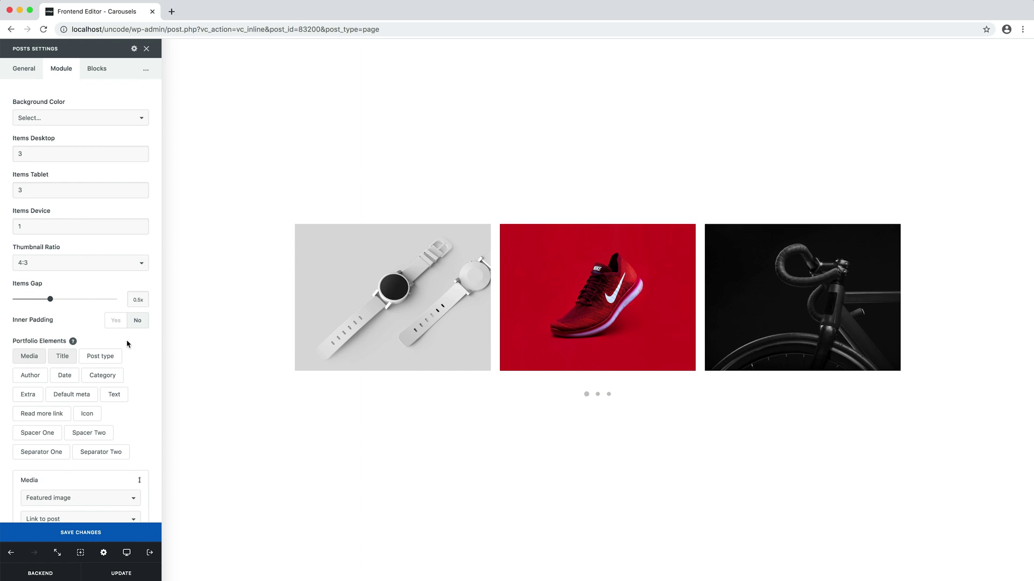
Set the posts' Block Layout to Content under image in the Blocks settings.
{"action": "left_click", "coordinate": [106, 78]}
{"action": "left_click", "coordinate": [102, 116]}
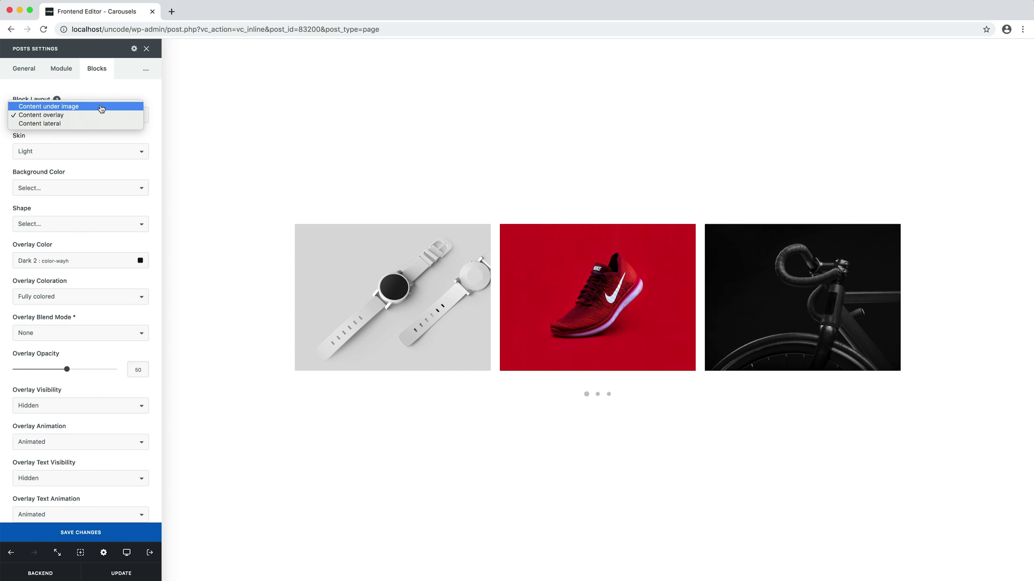
{"action": "left_click", "coordinate": [102, 107]}
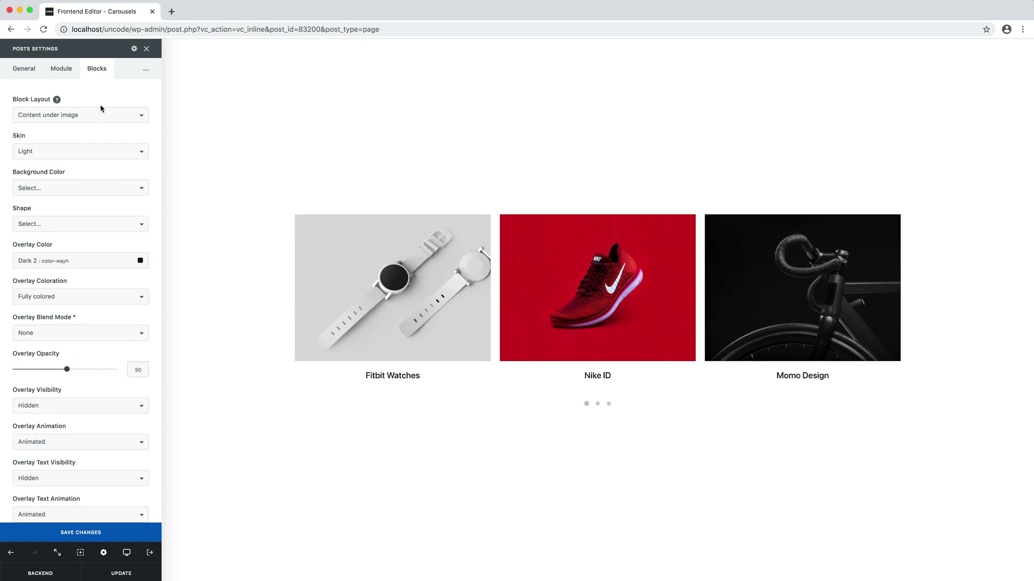
{"action": "left_click", "coordinate": [70, 80]}
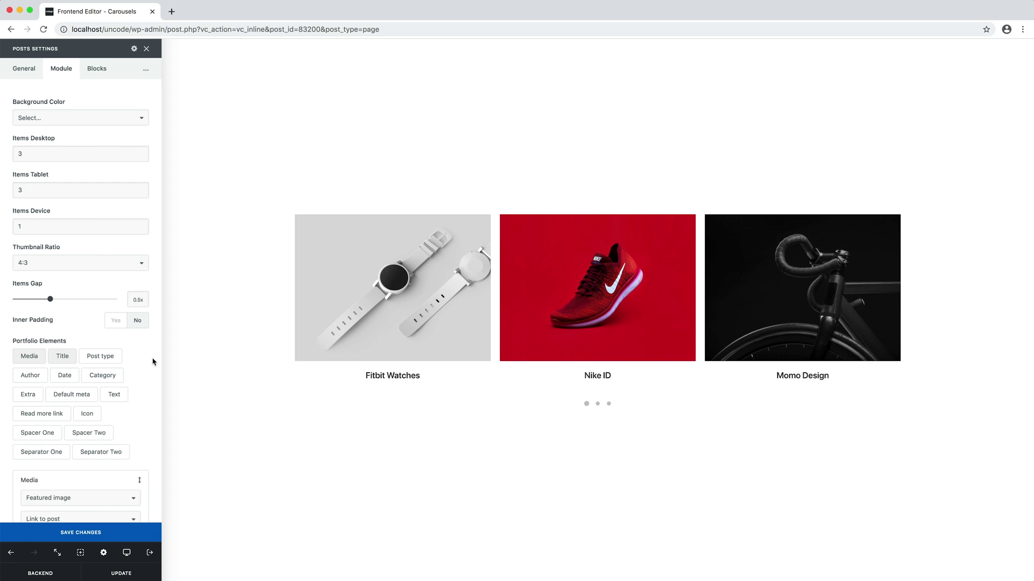
Turn Loop on in the carousel's Module settings.
{"action": "scroll", "coordinate": [153, 362], "scroll_direction": "down", "scroll_amount": 8}
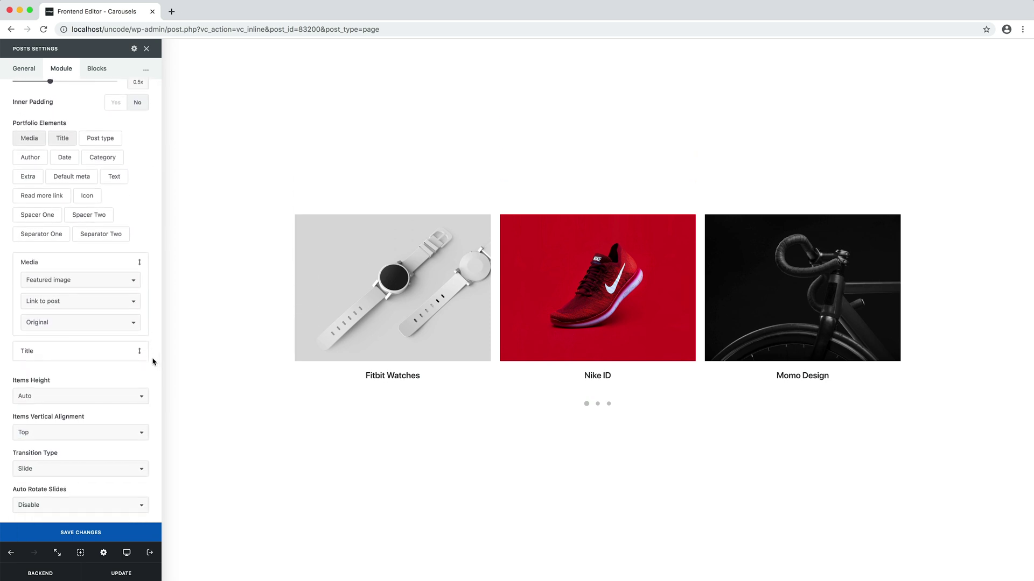
{"action": "scroll", "coordinate": [154, 361], "scroll_direction": "down", "scroll_amount": 6}
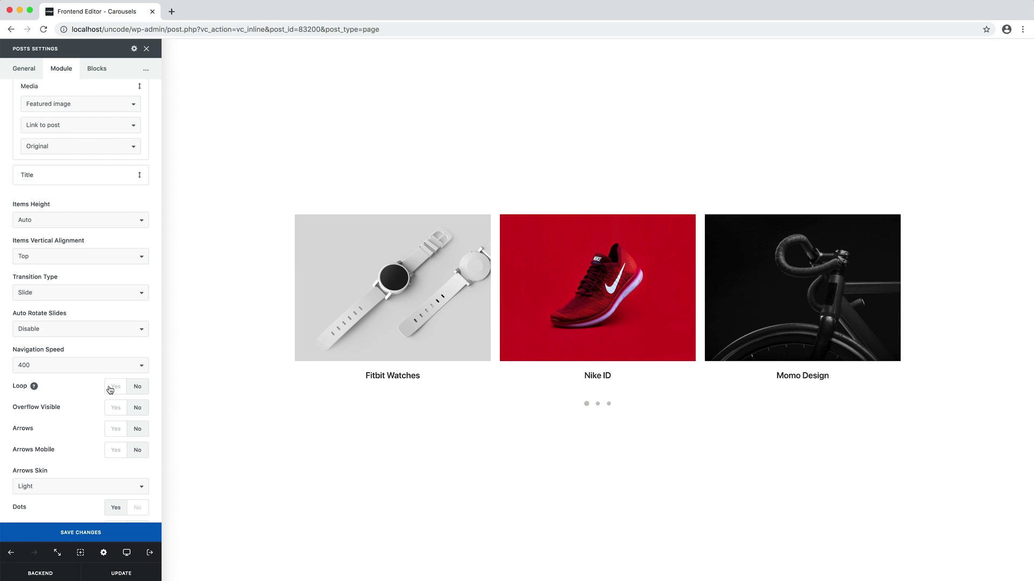
{"action": "left_click", "coordinate": [110, 390]}
Enable Overflow Visible and page through the carousel dots to check it.
{"action": "left_click", "coordinate": [110, 410]}
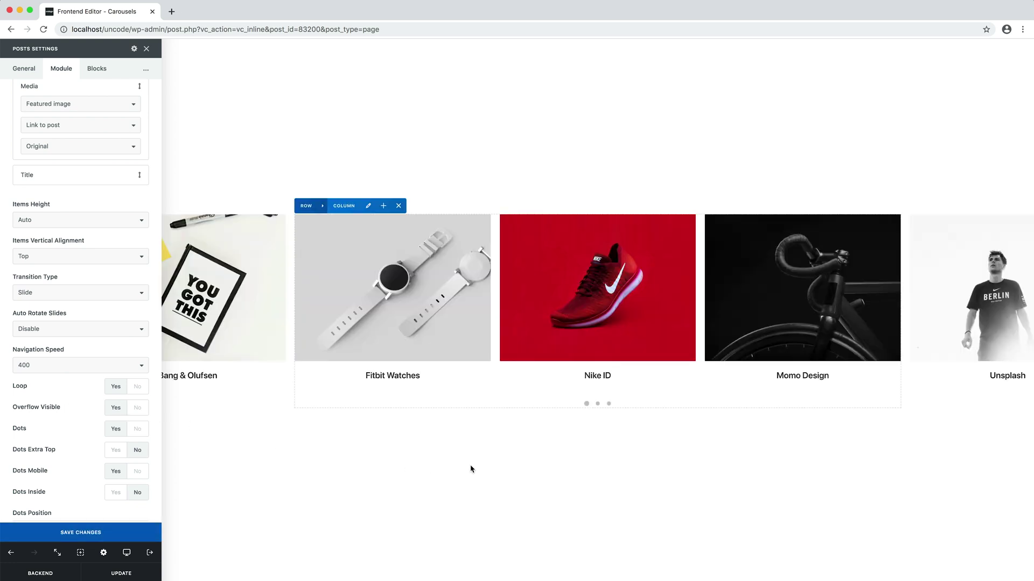
{"action": "left_click", "coordinate": [598, 404]}
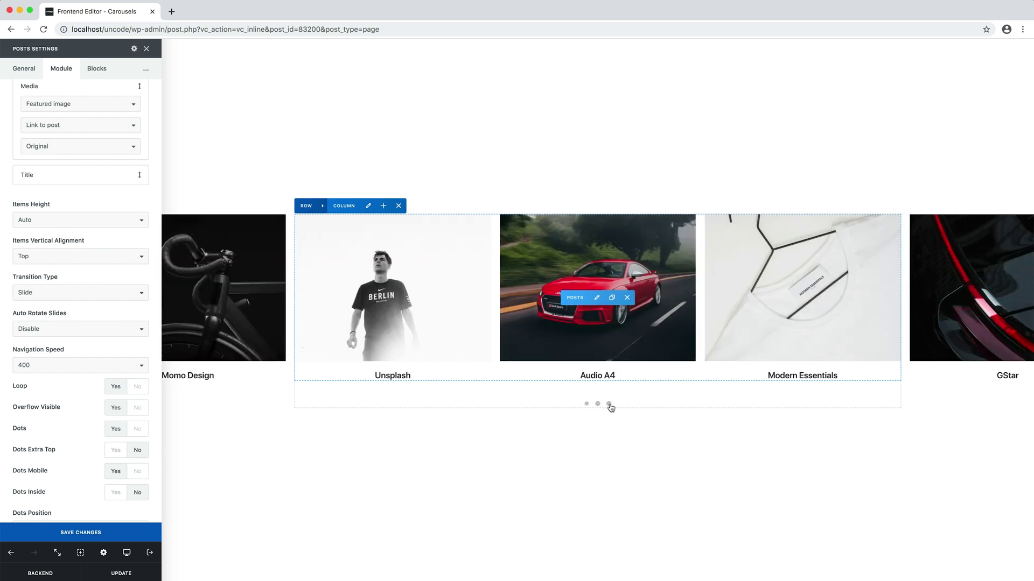
{"action": "left_click", "coordinate": [608, 405]}
{"action": "left_click", "coordinate": [588, 406]}
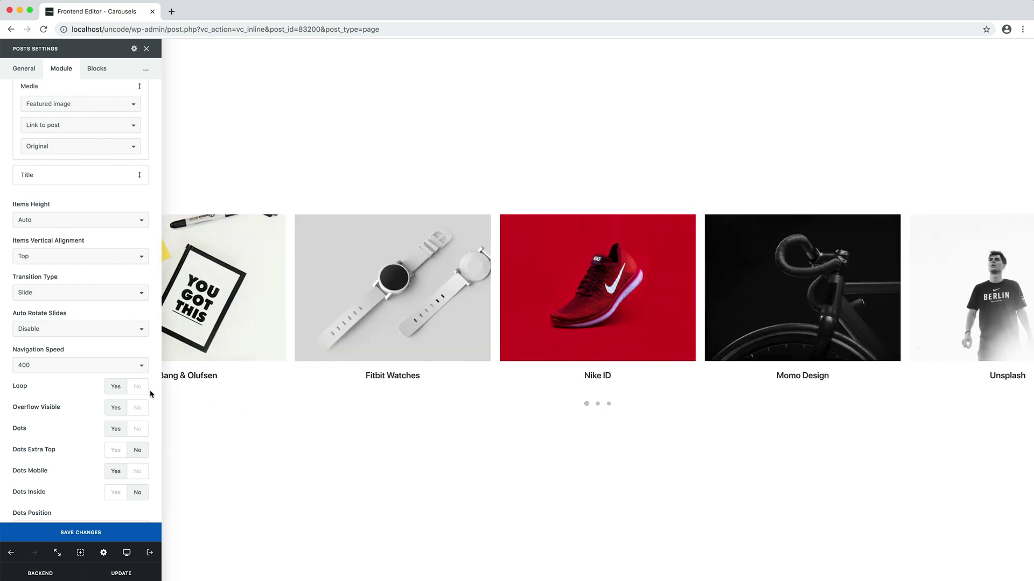
Turn Overflow Visible off, then back on.
{"action": "scroll", "coordinate": [152, 395], "scroll_direction": "down", "scroll_amount": 5}
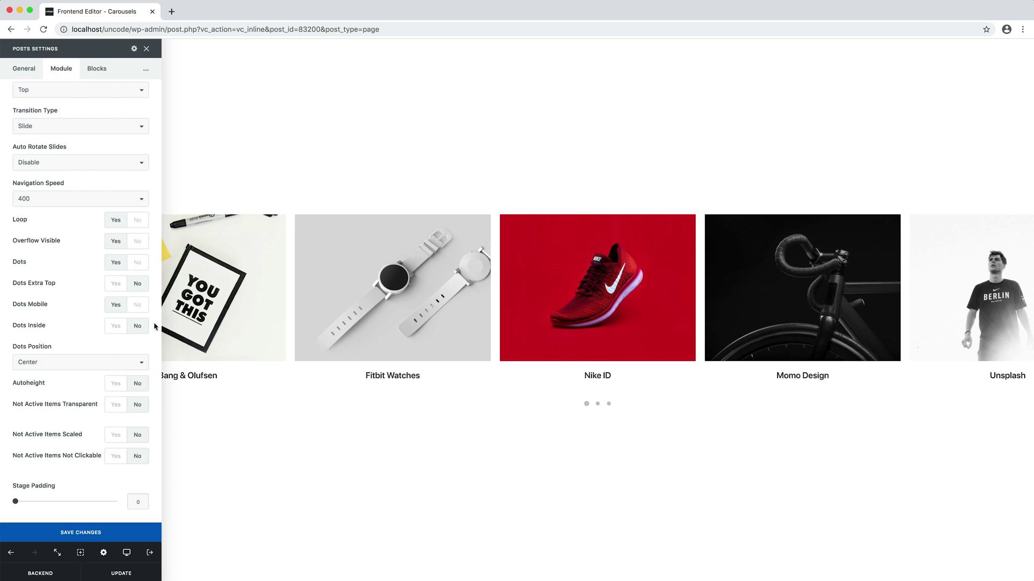
{"action": "left_click", "coordinate": [139, 245]}
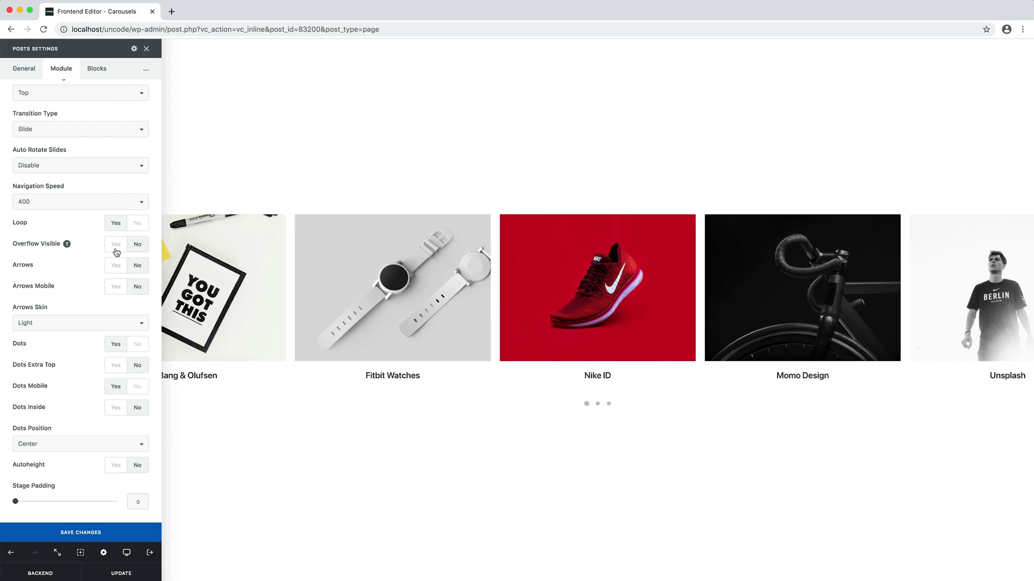
{"action": "left_click", "coordinate": [116, 249]}
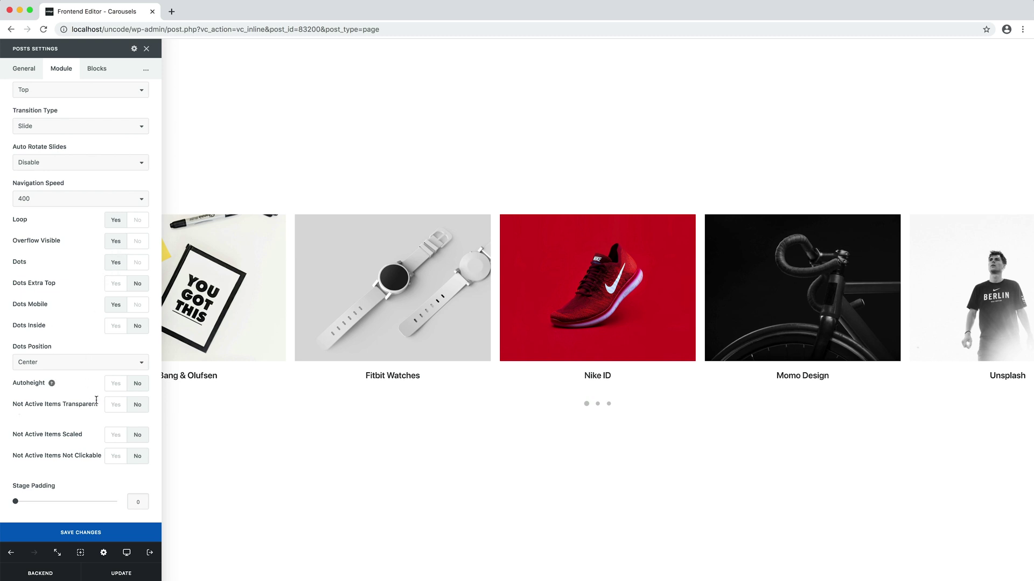
Try Not Active Items Transparent on and off, then enable Scaled and Not Clickable.
{"action": "left_click", "coordinate": [112, 411]}
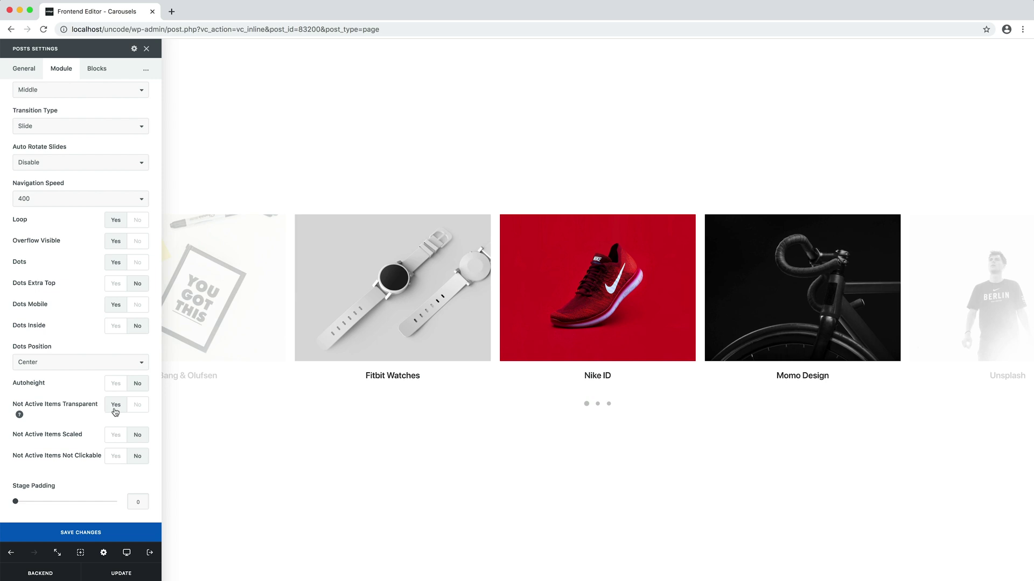
{"action": "left_click", "coordinate": [136, 407]}
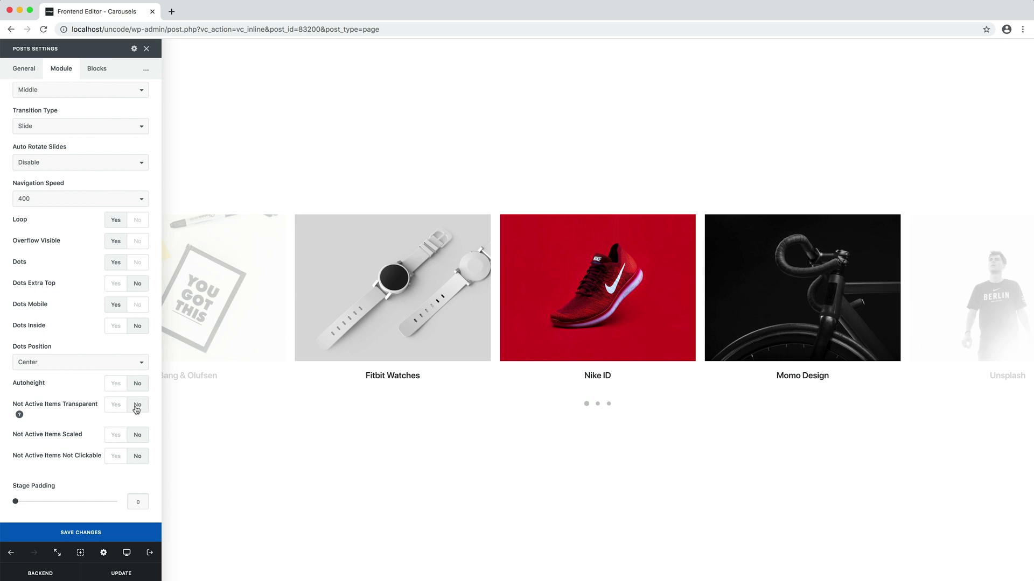
{"action": "left_click", "coordinate": [113, 436]}
{"action": "left_click", "coordinate": [110, 460]}
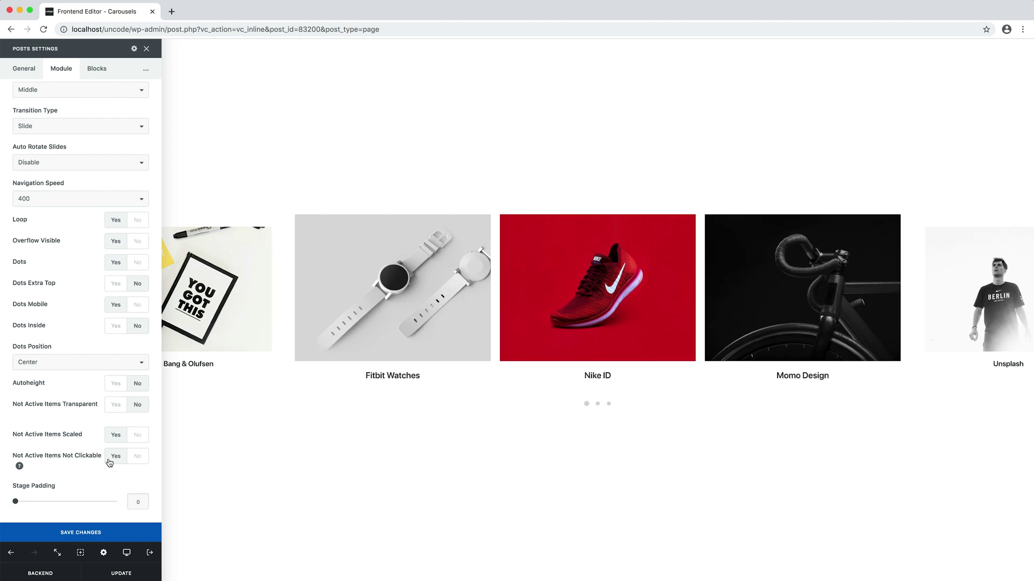
Preview the scaled inactive posts across the pagination dots, then turn Scaled off.
{"action": "left_click", "coordinate": [598, 405]}
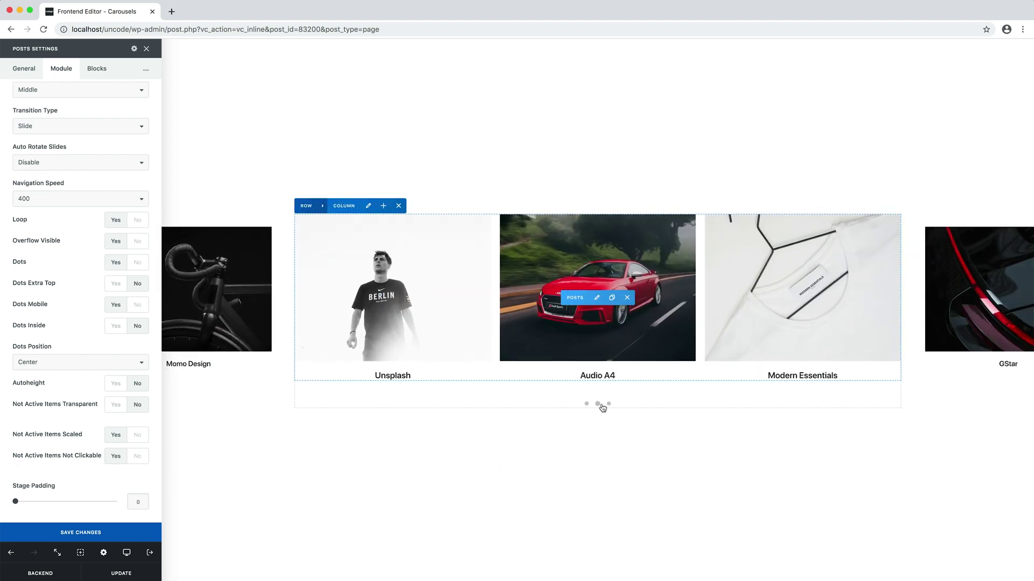
{"action": "left_click", "coordinate": [609, 404]}
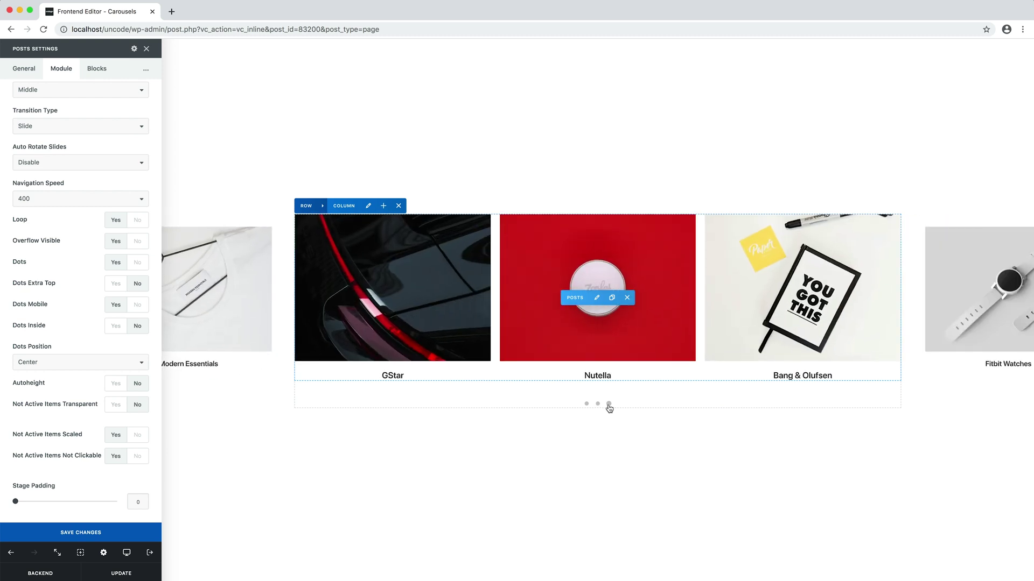
{"action": "left_click", "coordinate": [587, 405]}
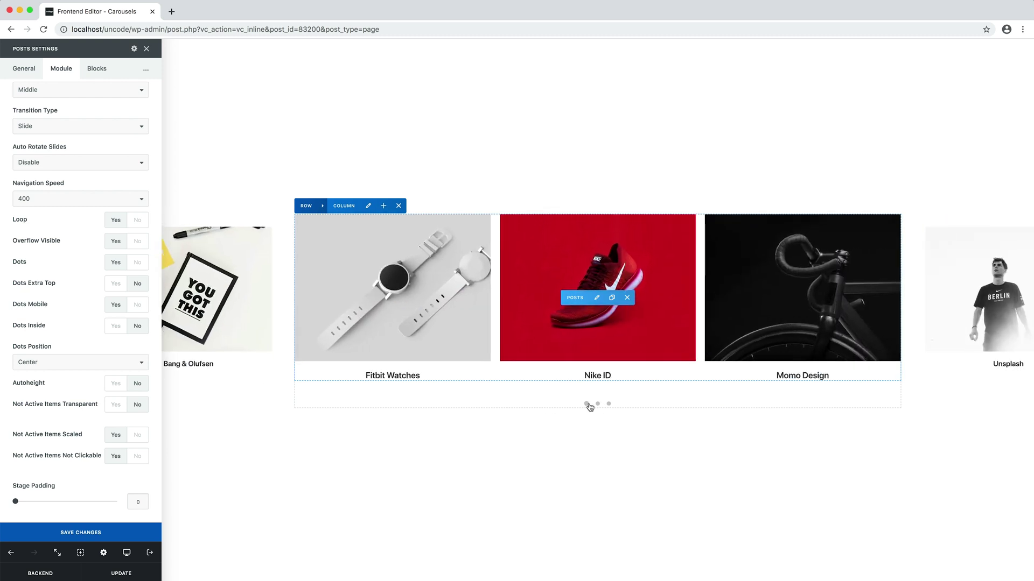
{"action": "left_click", "coordinate": [136, 435]}
Set Not Clickable to No, Stage Padding to 20, and 1 item on desktop and tablet; save.
{"action": "left_click", "coordinate": [135, 457]}
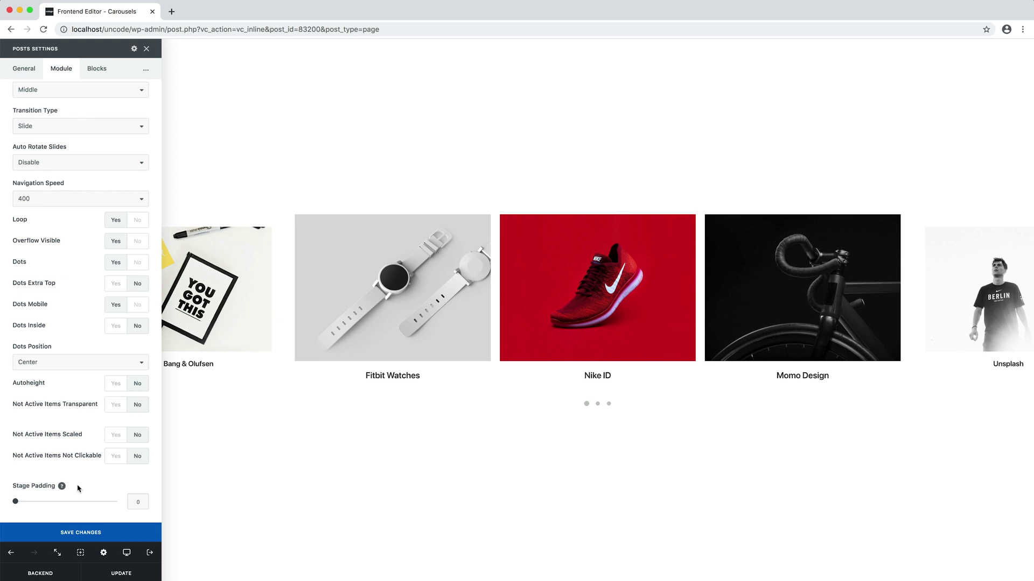
{"action": "left_click_drag", "start_coordinate": [15, 502], "coordinate": [50, 503]}
{"action": "scroll", "coordinate": [79, 330], "scroll_direction": "up", "scroll_amount": 7}
{"action": "scroll", "coordinate": [80, 328], "scroll_direction": "up", "scroll_amount": 3}
{"action": "left_click_drag", "start_coordinate": [32, 154], "coordinate": [2, 153]}
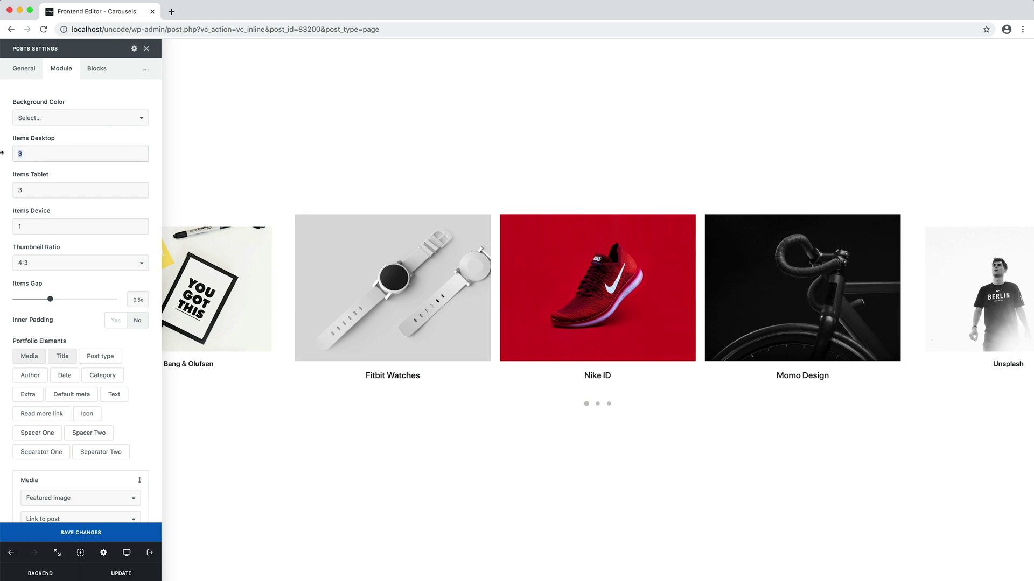
{"action": "type", "text": "1"}
{"action": "key", "text": "Tab"}
{"action": "type", "text": "1"}
{"action": "key", "text": "Return"}
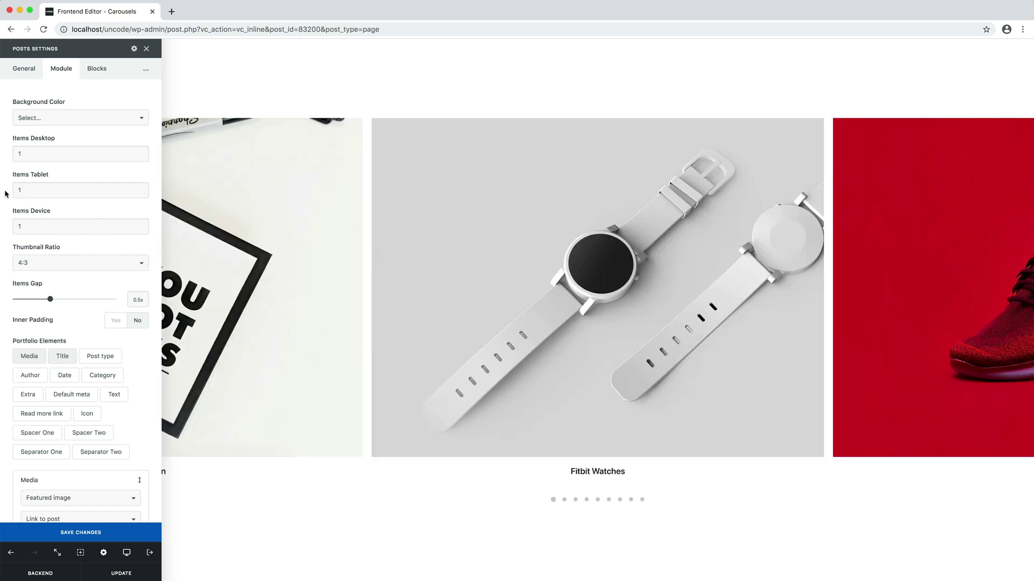
Widen Stage Padding to 35, then 50, and finally settle it at 10.
{"action": "scroll", "coordinate": [94, 252], "scroll_direction": "down", "scroll_amount": 7}
{"action": "scroll", "coordinate": [93, 253], "scroll_direction": "down", "scroll_amount": 4}
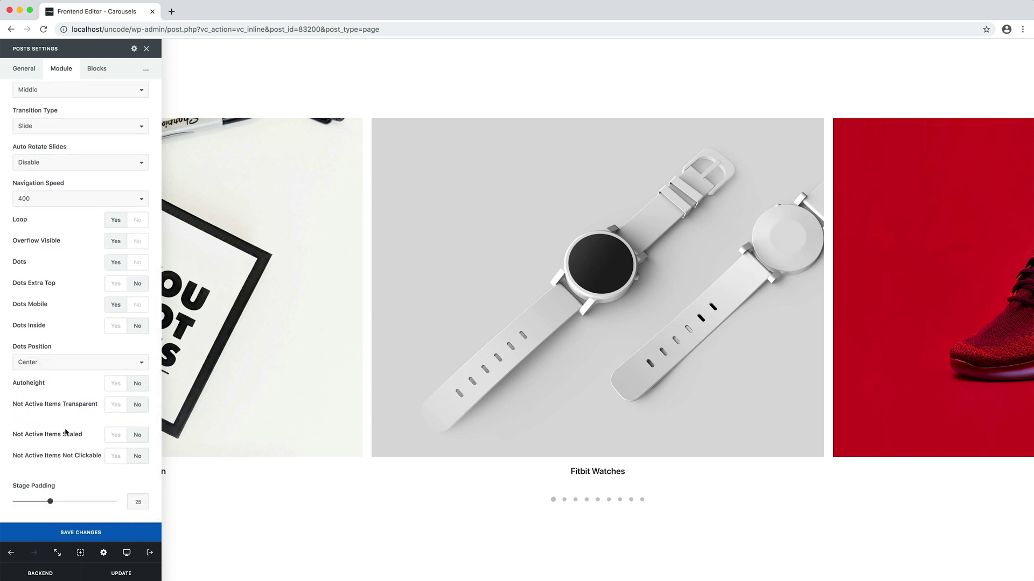
{"action": "left_click_drag", "start_coordinate": [50, 501], "coordinate": [64, 503]}
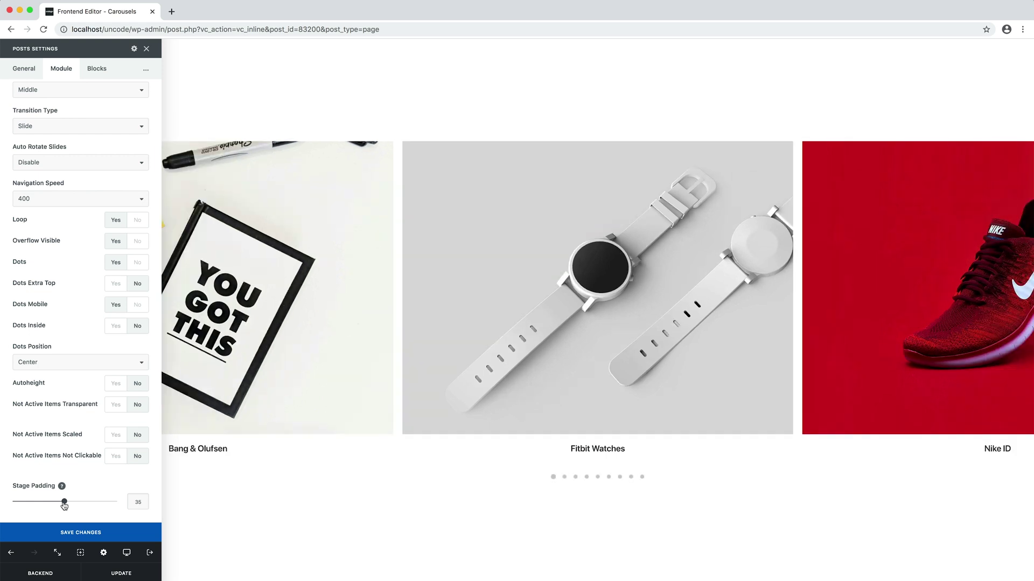
{"action": "left_click_drag", "start_coordinate": [64, 503], "coordinate": [83, 503]}
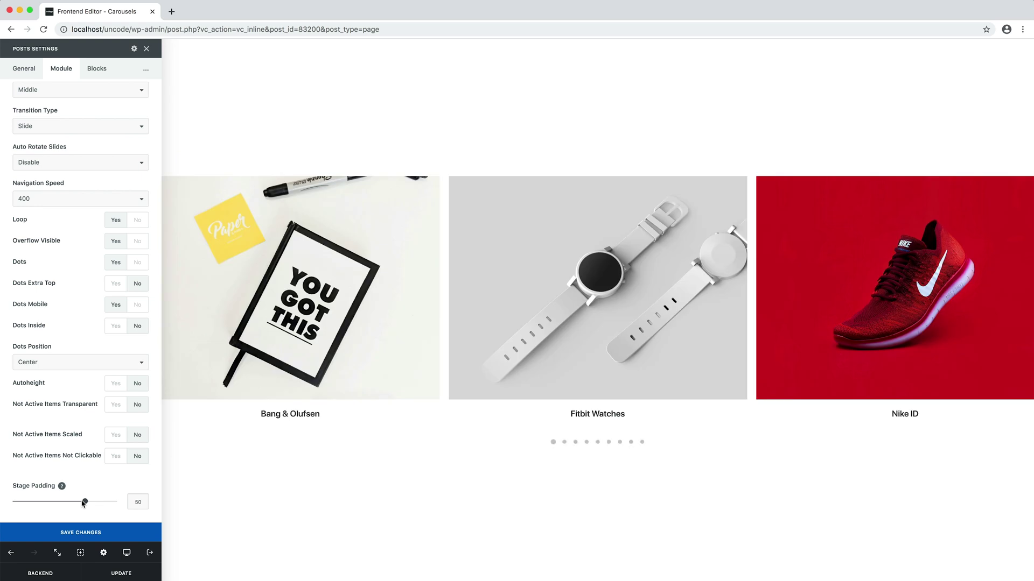
{"action": "left_click", "coordinate": [30, 502]}
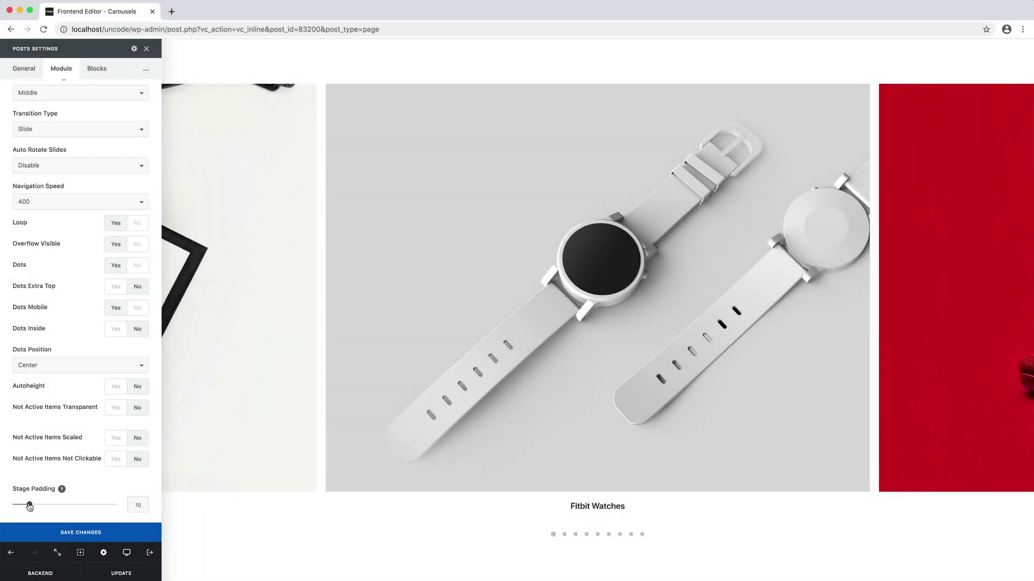
Set Stage Padding to 0 and turn Overflow Visible off.
{"action": "left_click_drag", "start_coordinate": [30, 505], "coordinate": [3, 505]}
{"action": "left_click", "coordinate": [138, 245]}
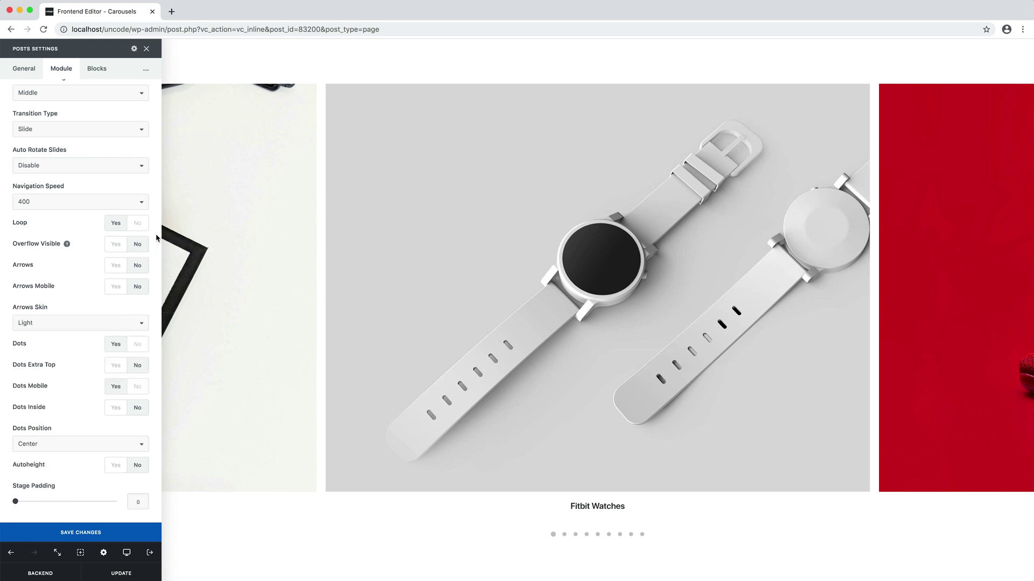
{"action": "scroll", "coordinate": [158, 231], "scroll_direction": "up", "scroll_amount": 6}
{"action": "scroll", "coordinate": [158, 232], "scroll_direction": "up", "scroll_amount": 4}
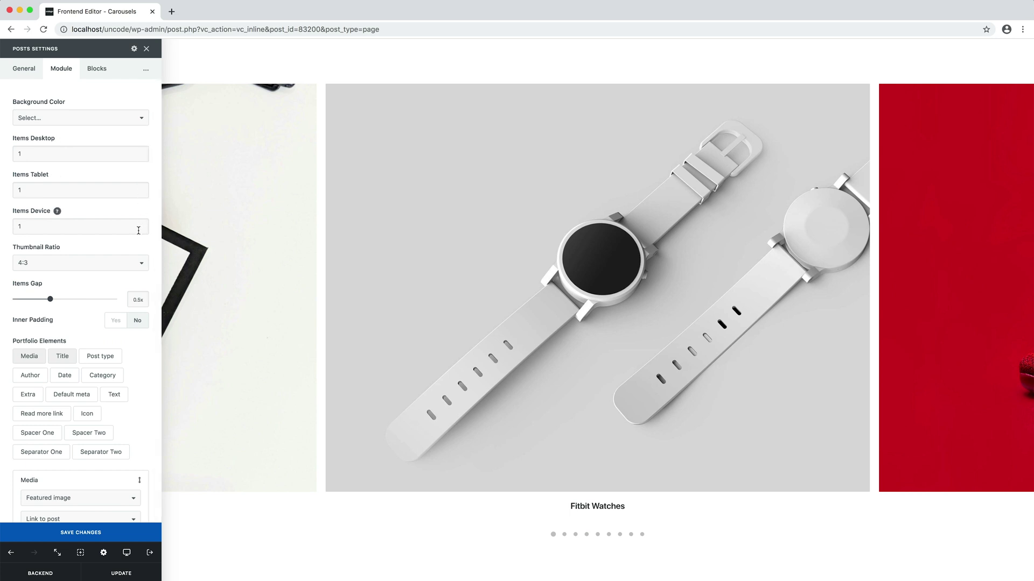
Set the carousel's Transition Type to Fade.
{"action": "scroll", "coordinate": [156, 245], "scroll_direction": "down", "scroll_amount": 5}
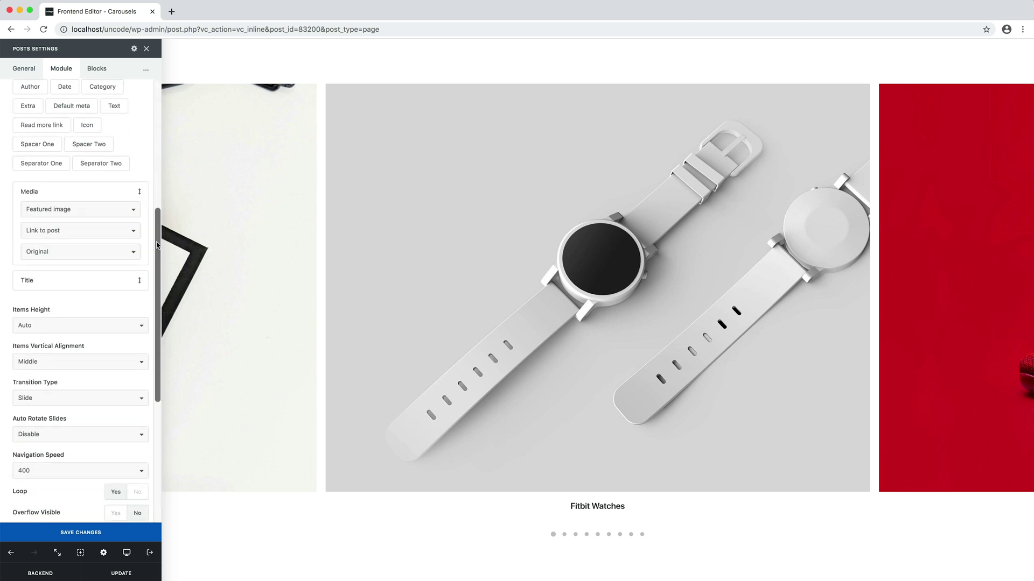
{"action": "left_click", "coordinate": [99, 401]}
{"action": "left_click", "coordinate": [100, 407]}
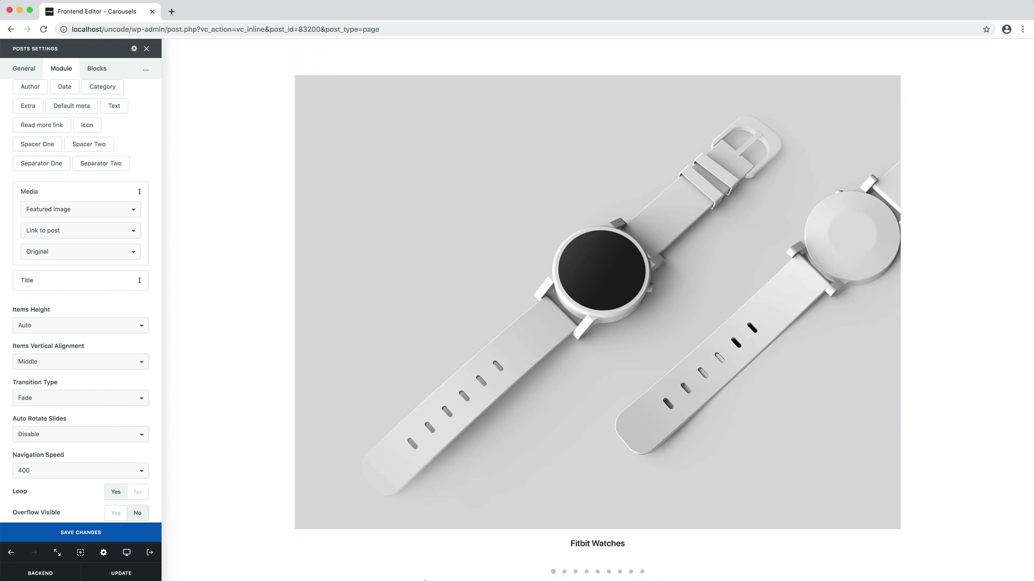
Fade through the slides from Nike ID, Momo Design and Audio A4 to Nutella and Bang & Olufsen.
{"action": "left_click", "coordinate": [564, 572]}
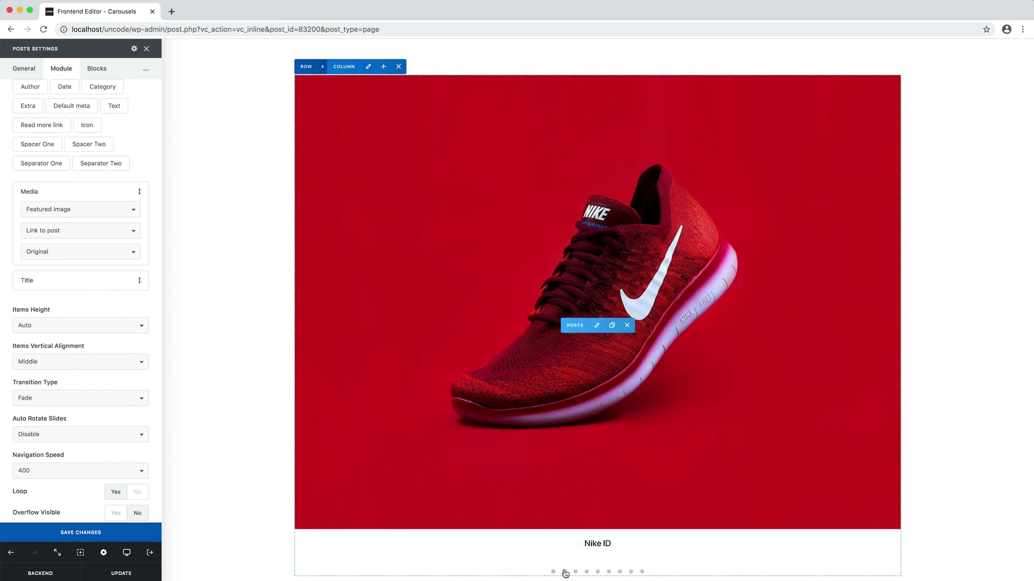
{"action": "left_click", "coordinate": [574, 572]}
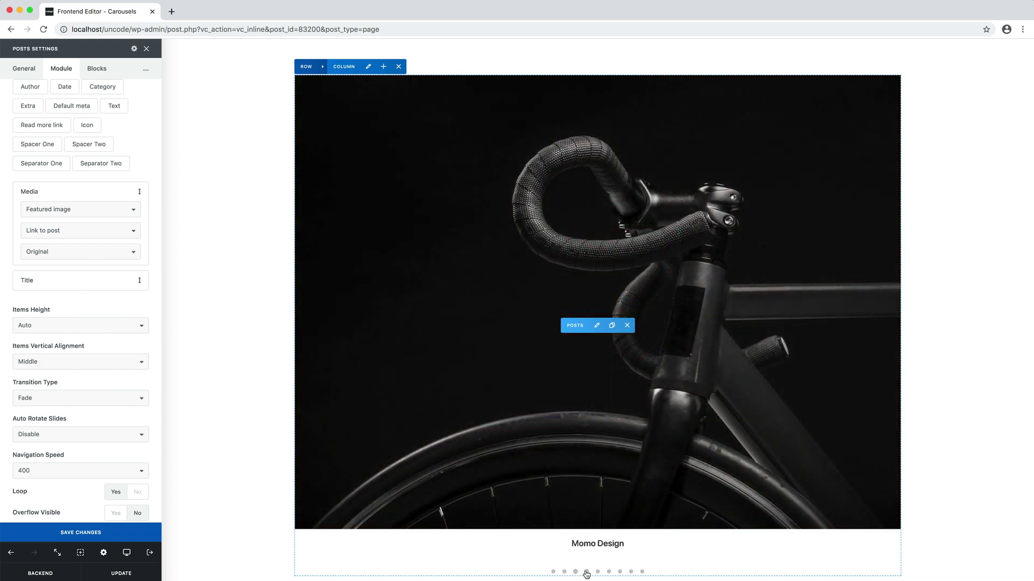
{"action": "left_click", "coordinate": [586, 572]}
{"action": "left_click", "coordinate": [598, 572]}
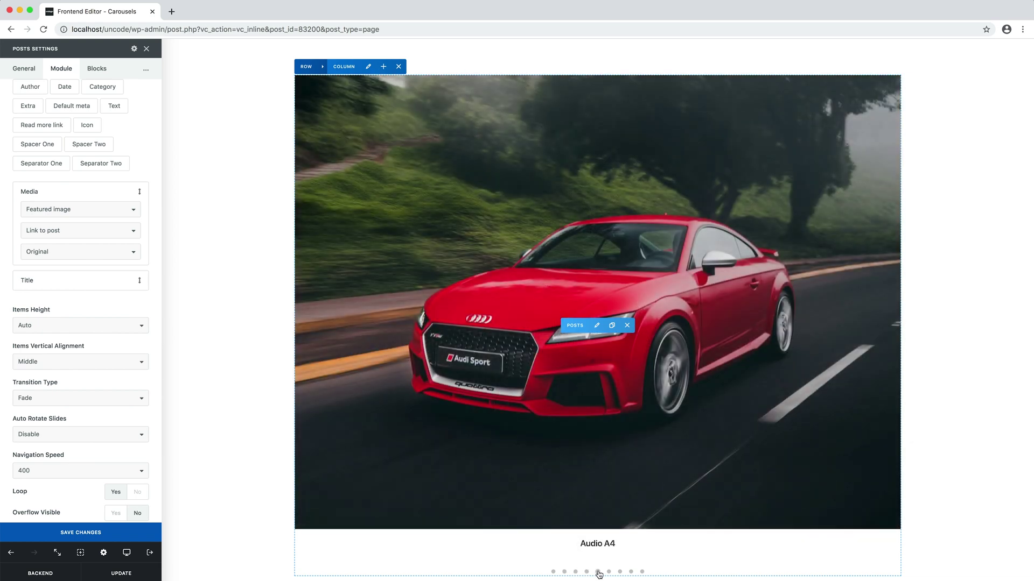
{"action": "left_click", "coordinate": [608, 572]}
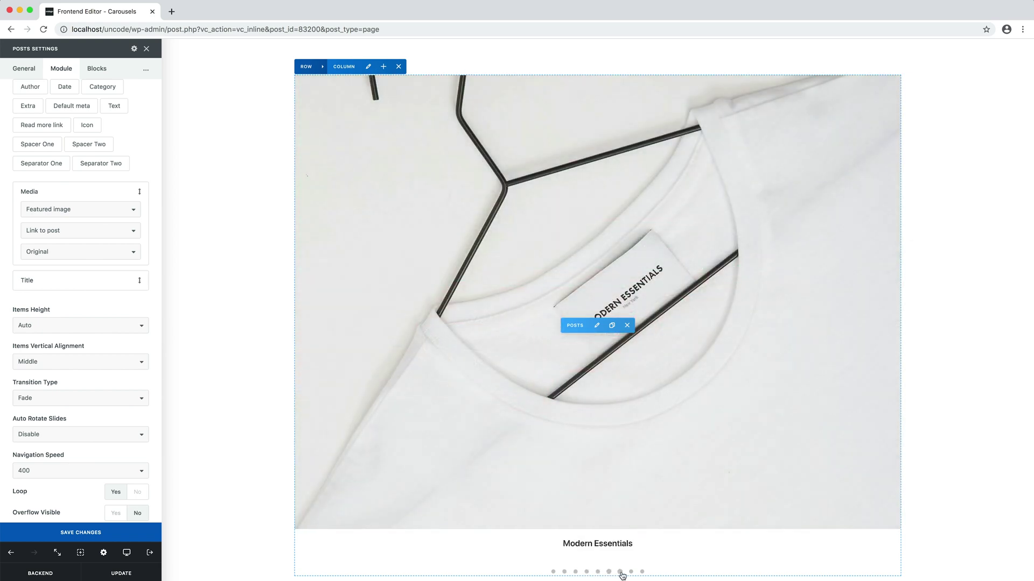
{"action": "left_click", "coordinate": [620, 573]}
{"action": "left_click", "coordinate": [631, 572]}
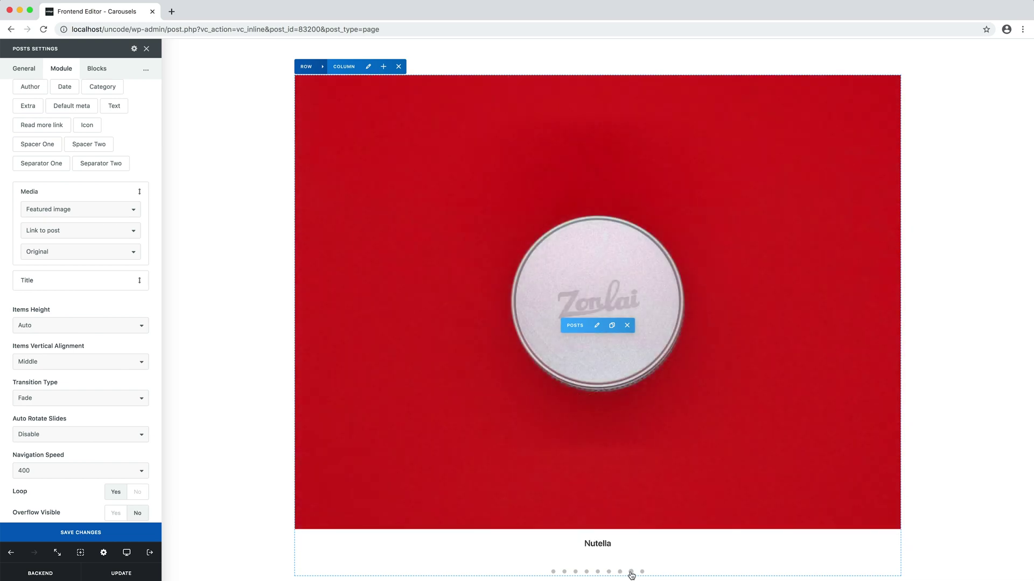
{"action": "left_click", "coordinate": [642, 572]}
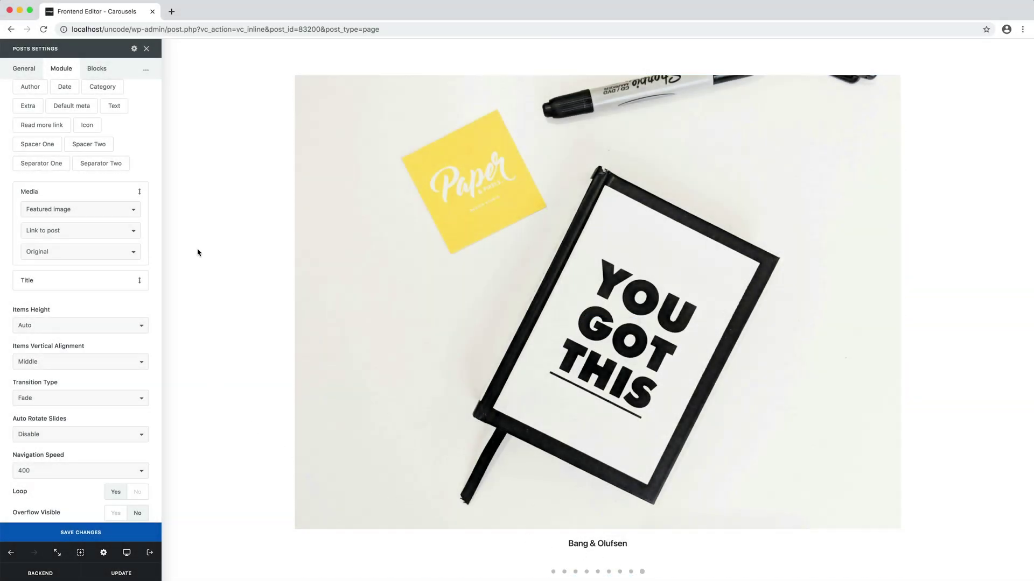
Delete the carousel row and filter the wireframe library to Portfolio.
{"action": "mouse_move", "coordinate": [312, 90]}
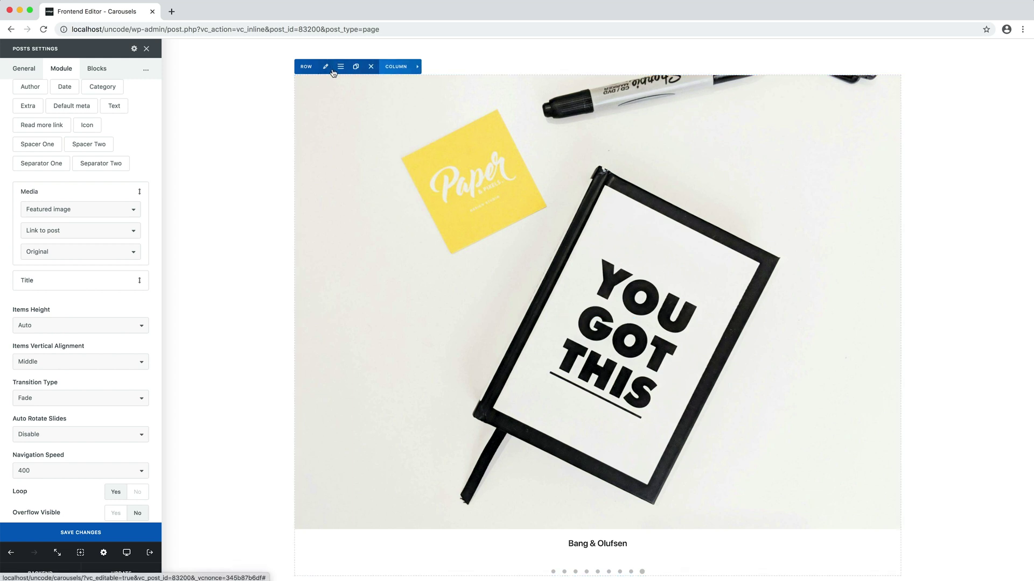
{"action": "left_click", "coordinate": [371, 68]}
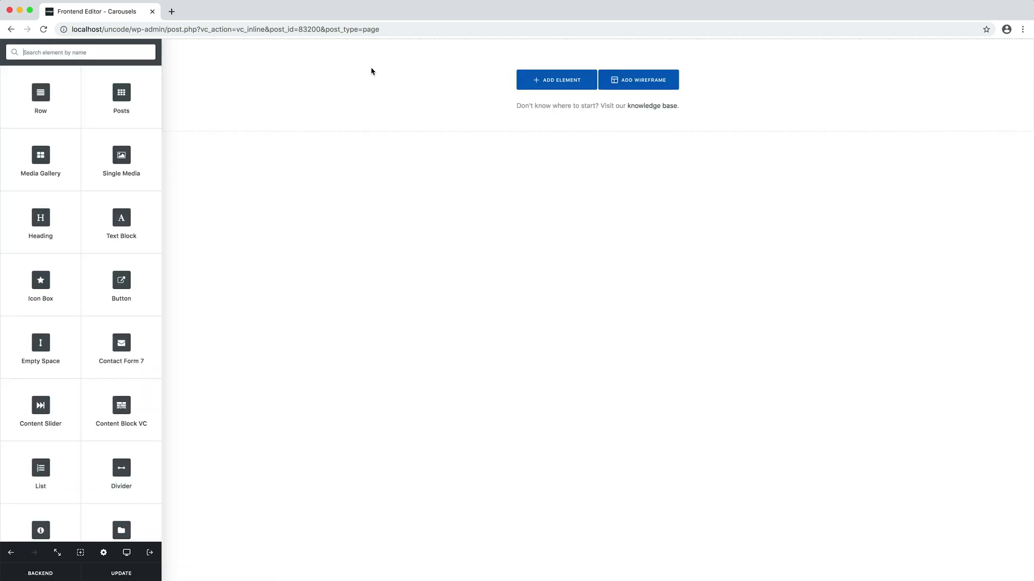
{"action": "left_click", "coordinate": [670, 85]}
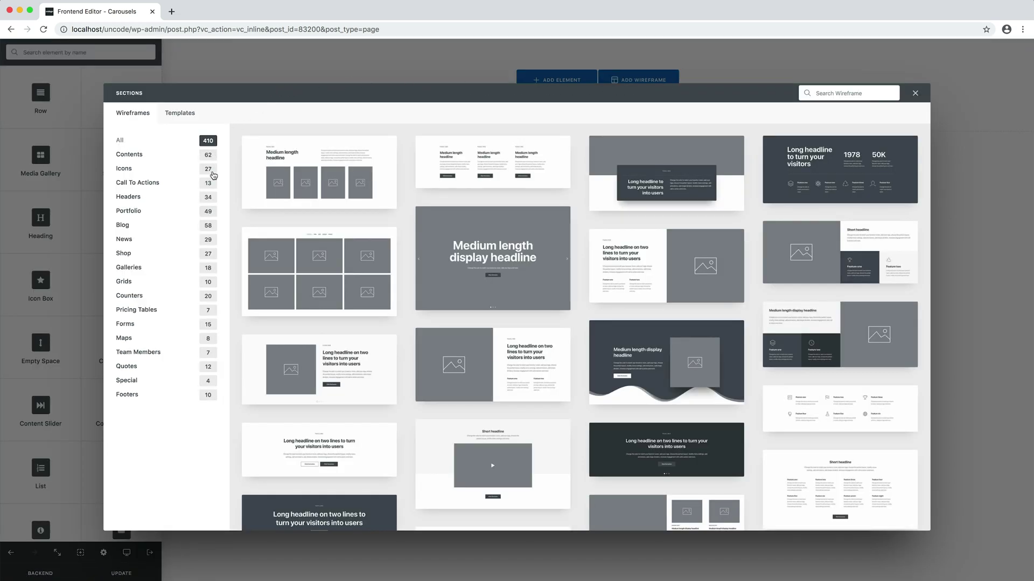
{"action": "left_click", "coordinate": [210, 211]}
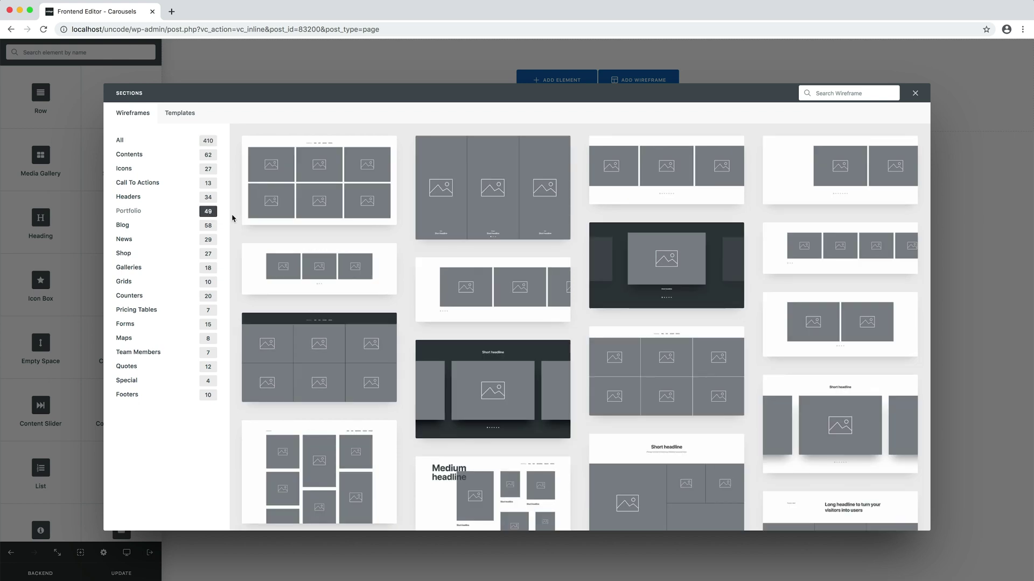
Insert the Portfolio Digital Agency wireframe and preview its next two slides.
{"action": "scroll", "coordinate": [232, 219], "scroll_direction": "down", "scroll_amount": 7}
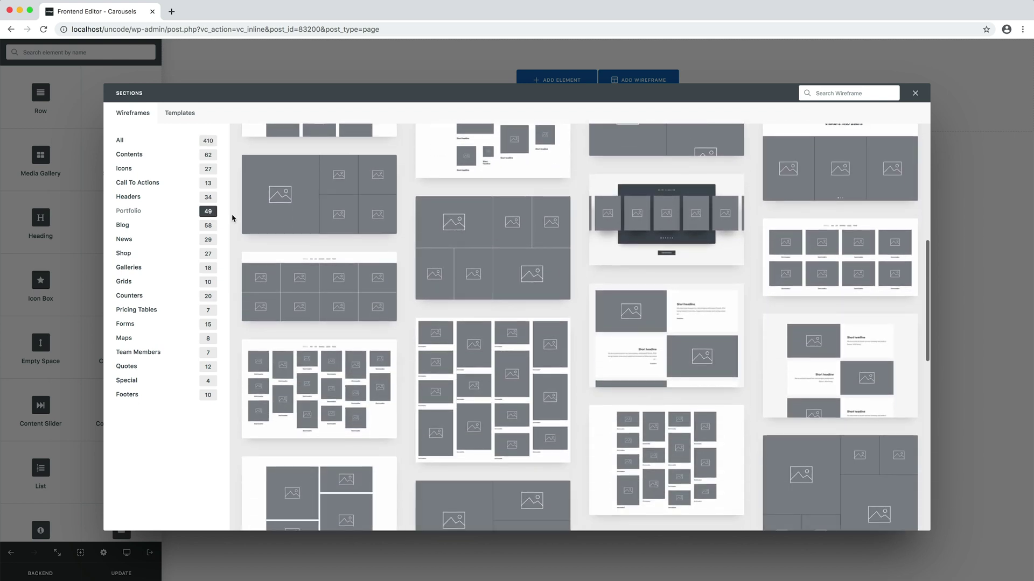
{"action": "scroll", "coordinate": [232, 218], "scroll_direction": "up", "scroll_amount": 4}
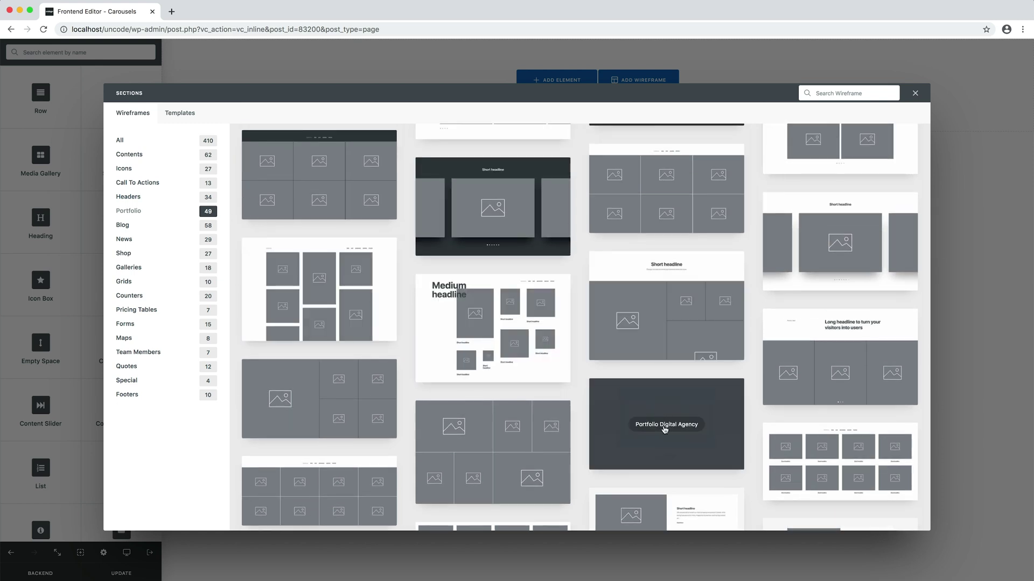
{"action": "left_click", "coordinate": [665, 429]}
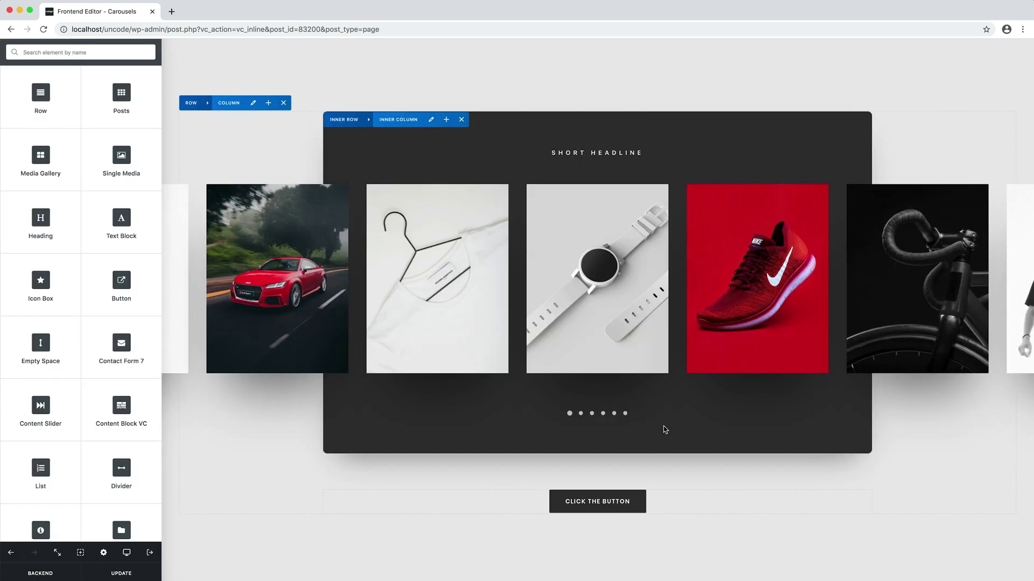
{"action": "left_click", "coordinate": [582, 413]}
{"action": "left_click", "coordinate": [591, 413]}
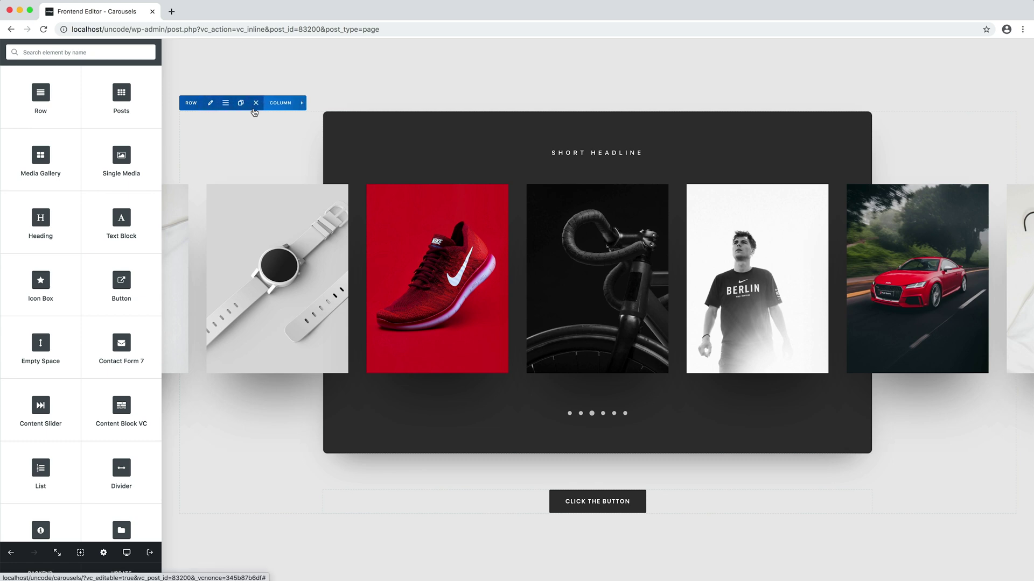
Delete the Digital Agency carousel row and insert the Portfolio Carousel Scaled wireframe from the Portfolio category.
{"action": "left_click", "coordinate": [255, 109]}
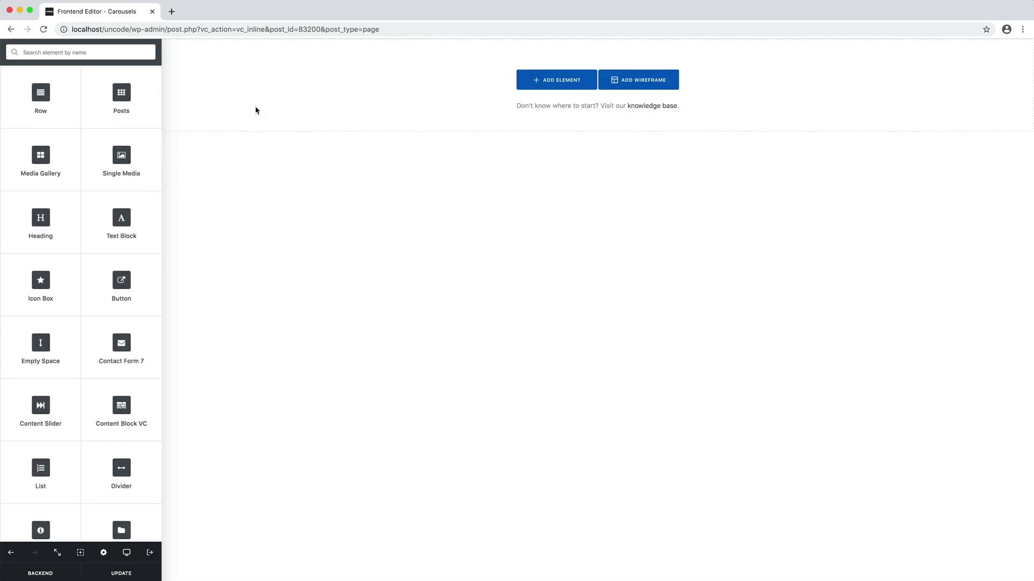
{"action": "left_click", "coordinate": [676, 78]}
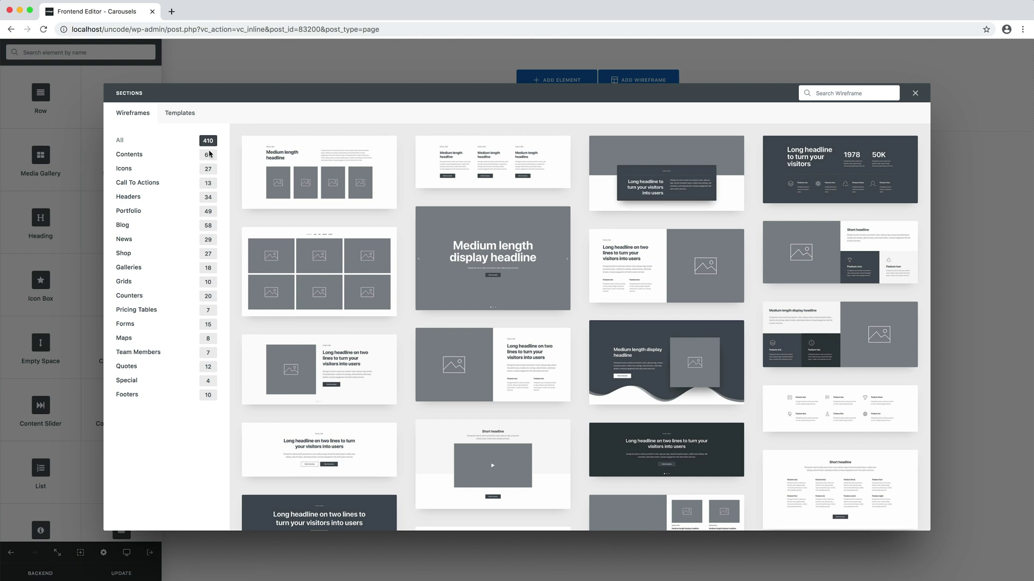
{"action": "left_click", "coordinate": [173, 215]}
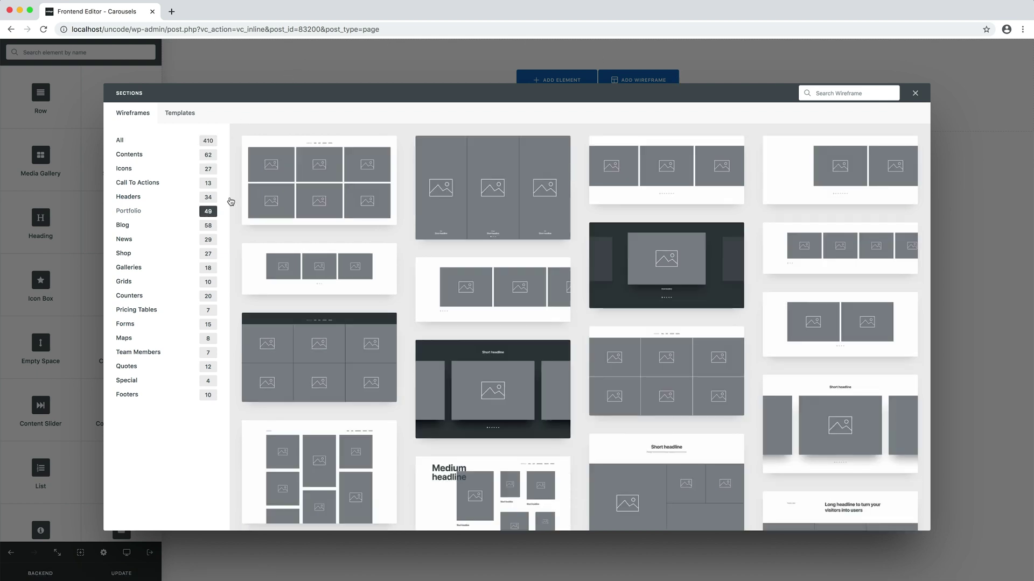
{"action": "left_click", "coordinate": [631, 300]}
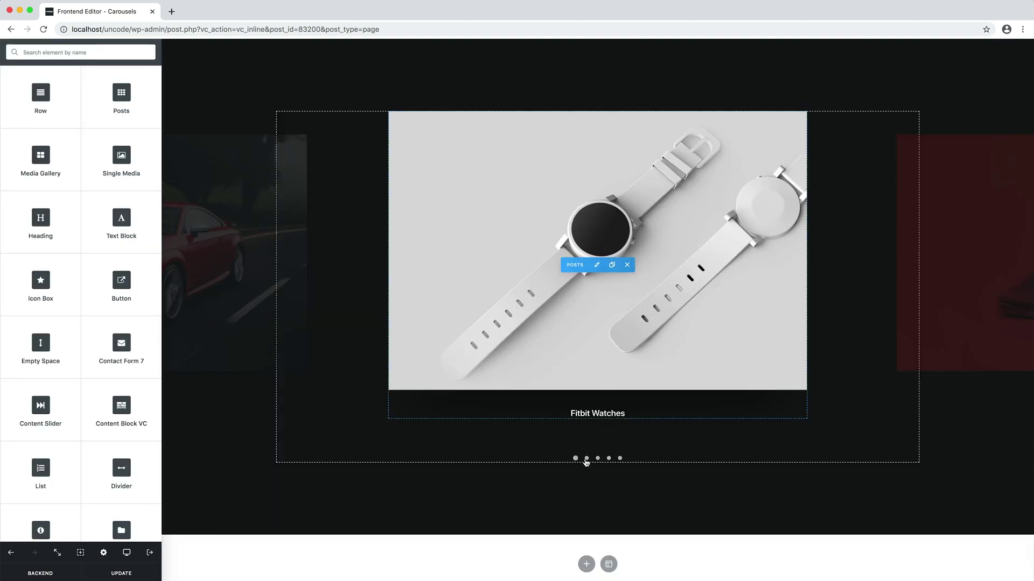
Preview the Nike ID, Momo Design, Unsplash and Audio A4 slides in turn via the pagination dots.
{"action": "left_click", "coordinate": [586, 459]}
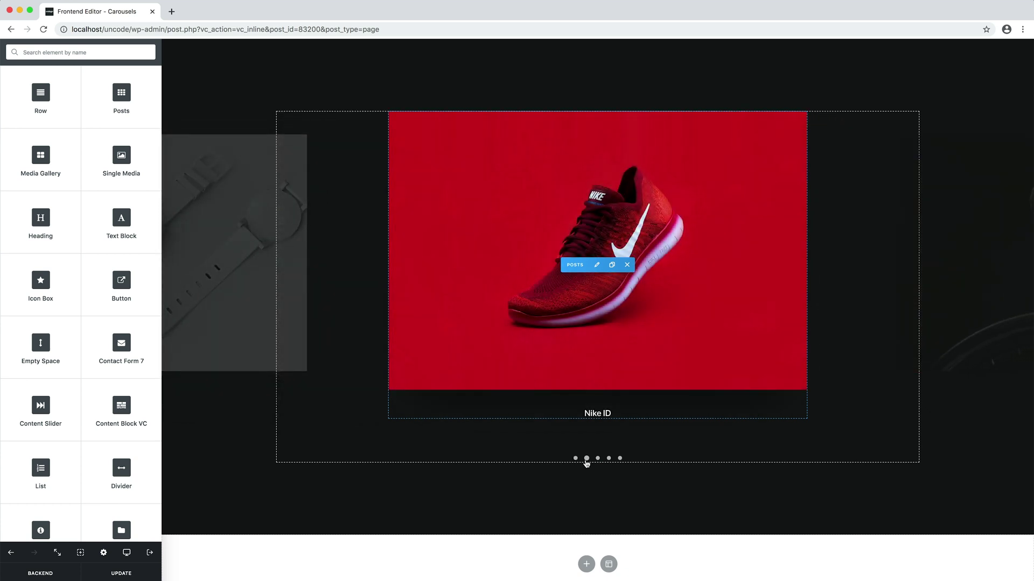
{"action": "left_click", "coordinate": [597, 459]}
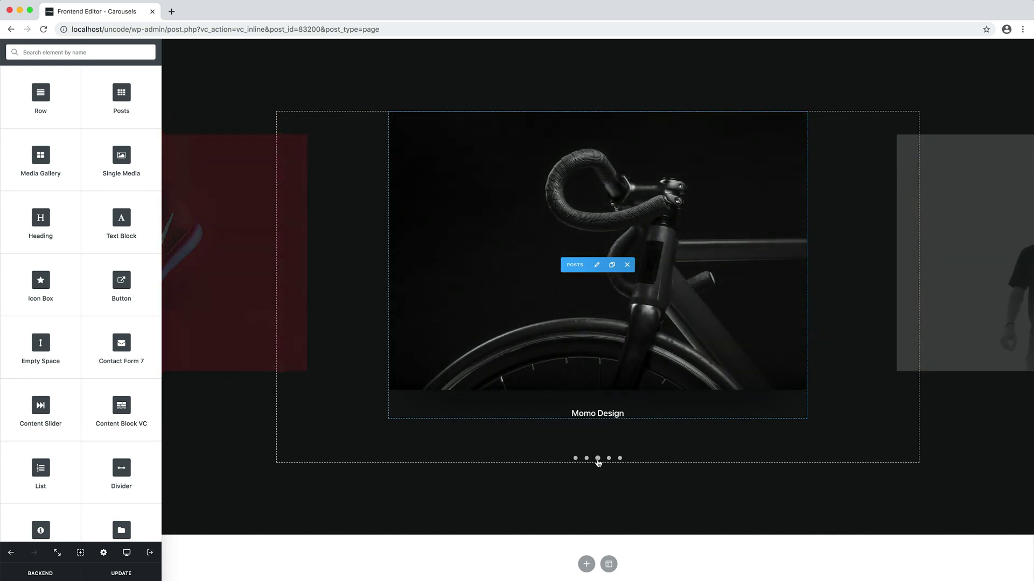
{"action": "left_click", "coordinate": [609, 460]}
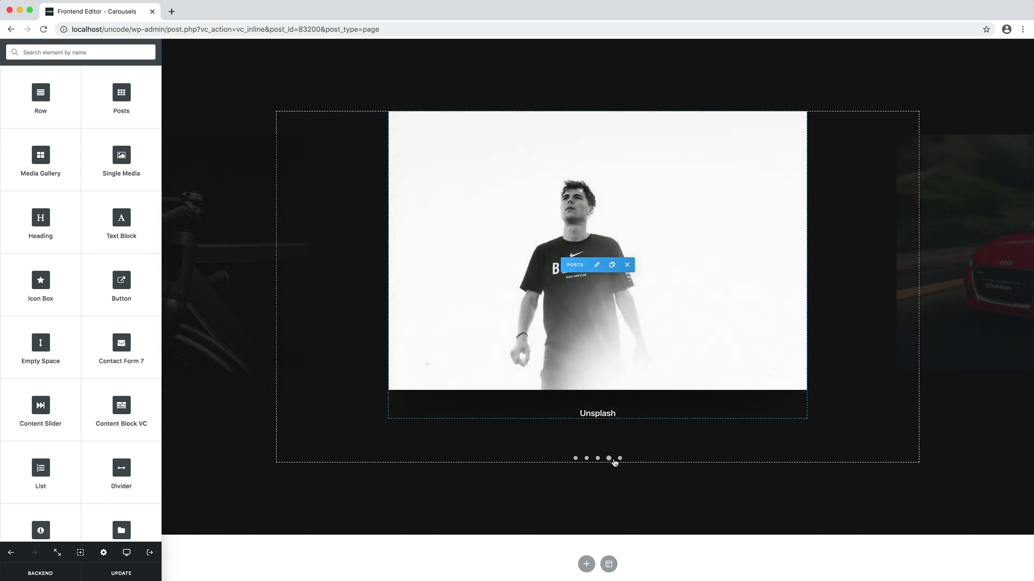
{"action": "left_click", "coordinate": [619, 459]}
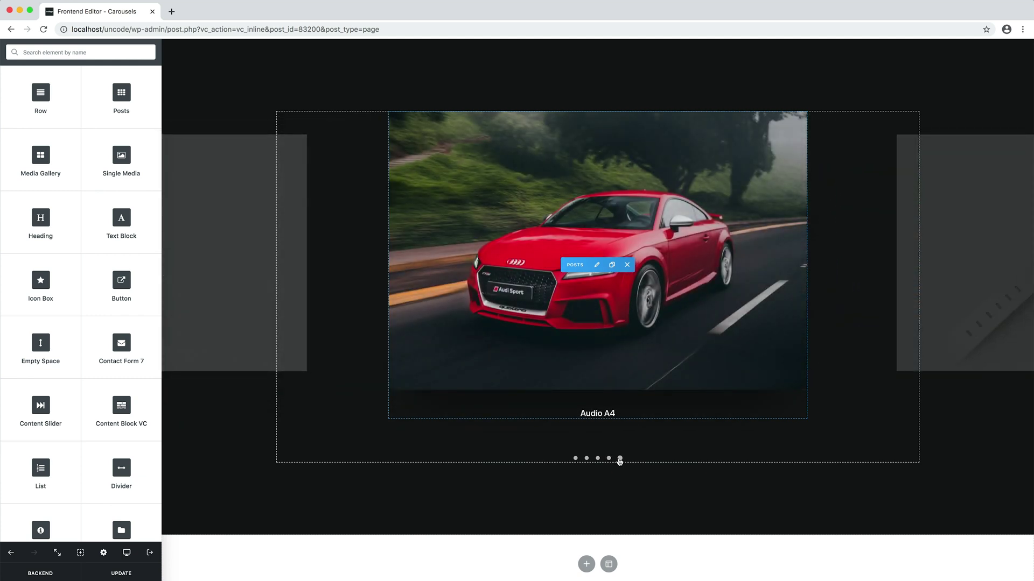